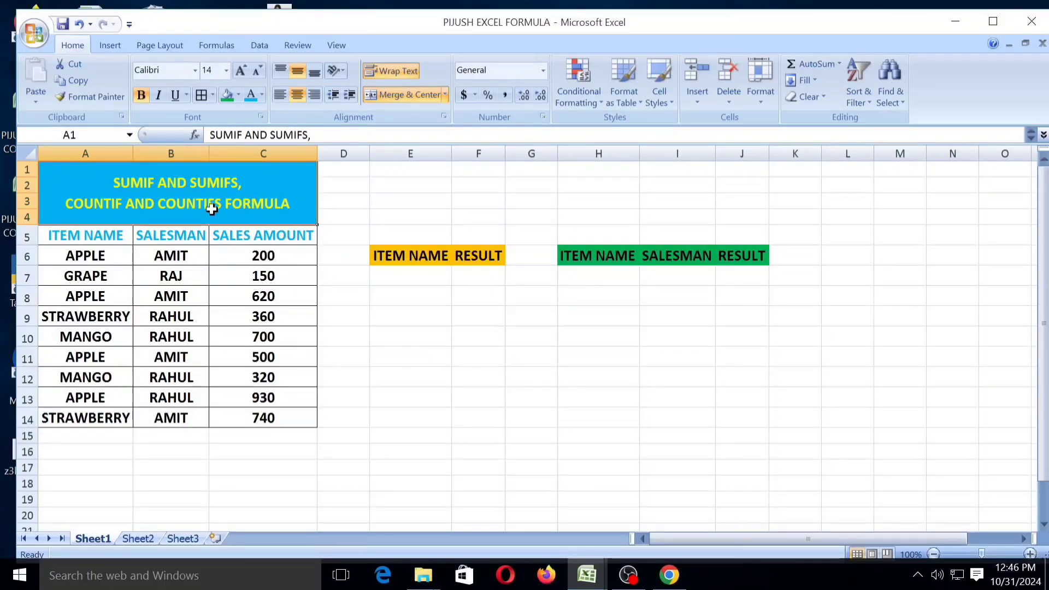
# - Examine the item name, salesman and sales amount columns of the sales table
pyautogui.click(426, 354)
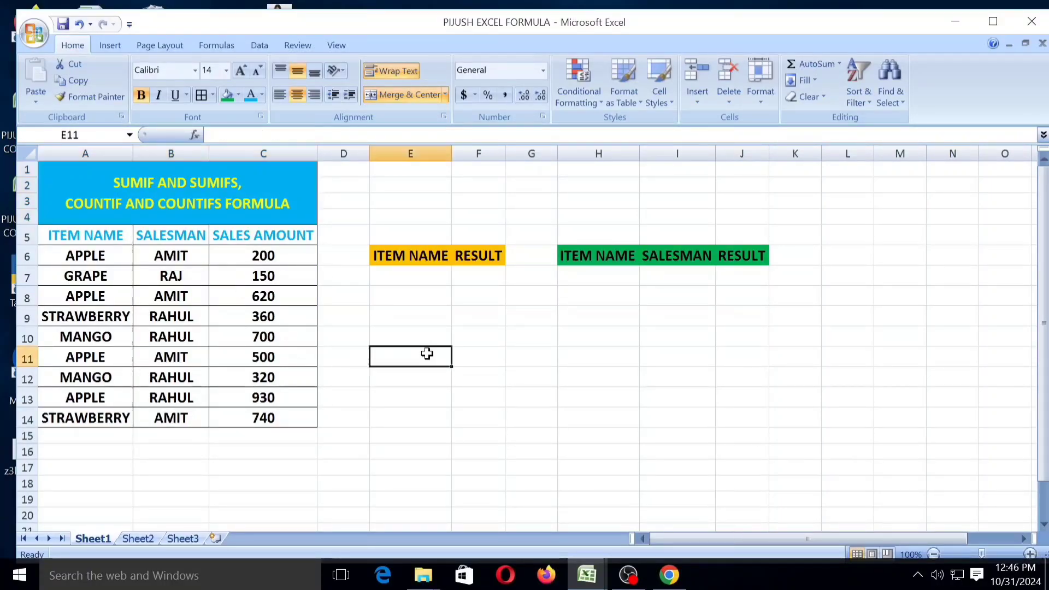
pyautogui.moveTo(63, 238); pyautogui.dragTo(106, 418)
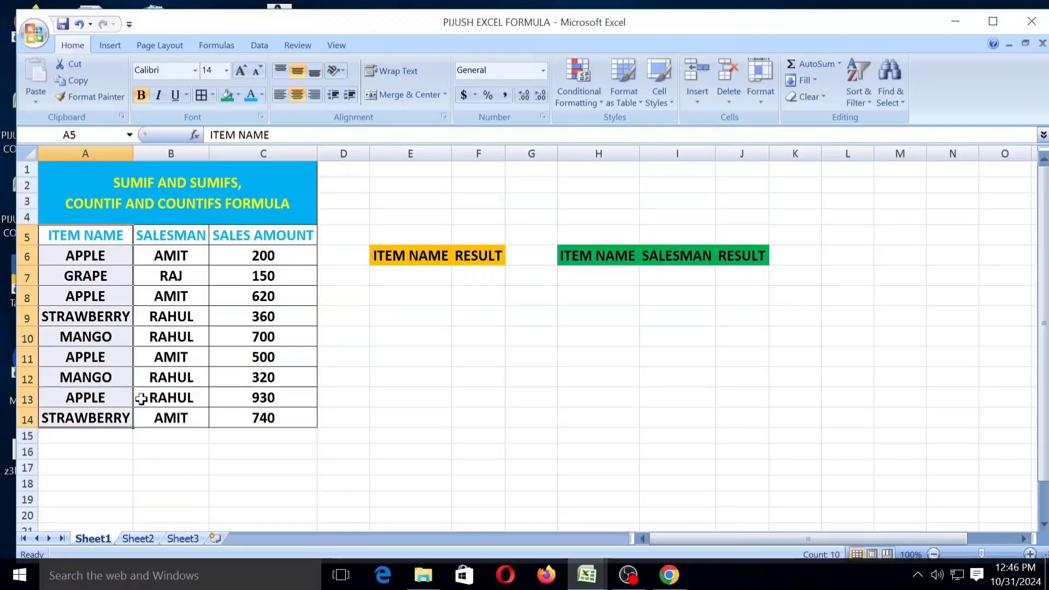
pyautogui.moveTo(177, 239); pyautogui.dragTo(198, 418)
pyautogui.moveTo(246, 244); pyautogui.dragTo(253, 421)
pyautogui.click(319, 434)
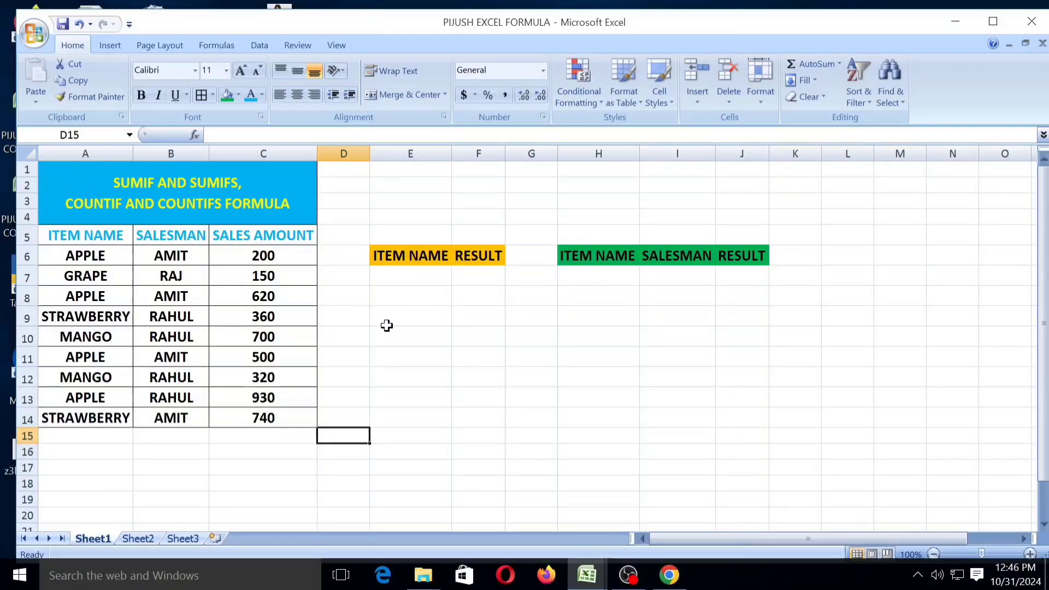
pyautogui.moveTo(71, 255); pyautogui.dragTo(86, 415)
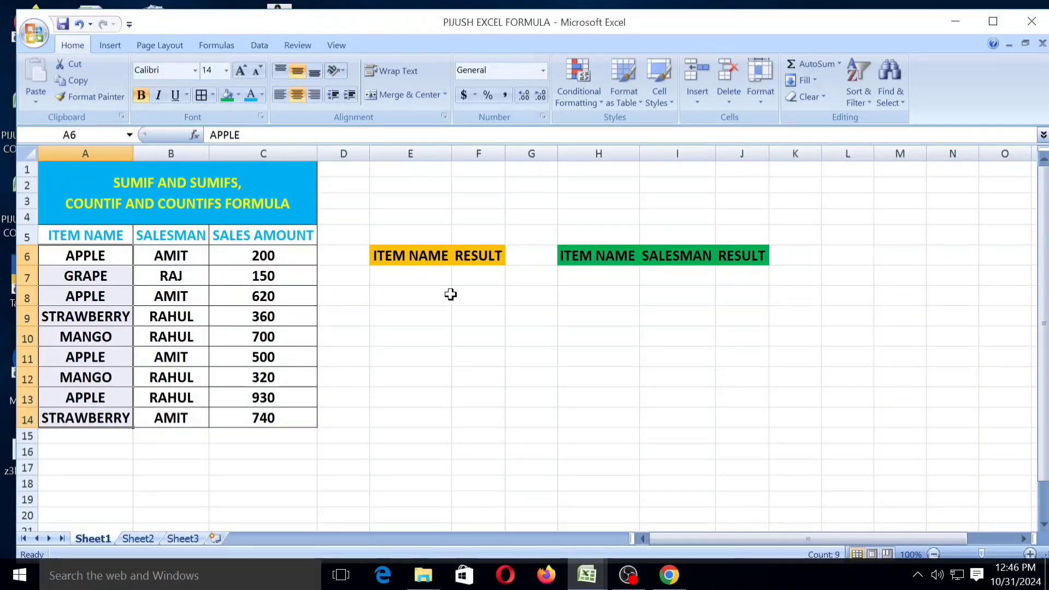
# - Start a SUMIF formula in cell F7 and bring up its function arguments
pyautogui.click(483, 277)
pyautogui.press('BackSpace')
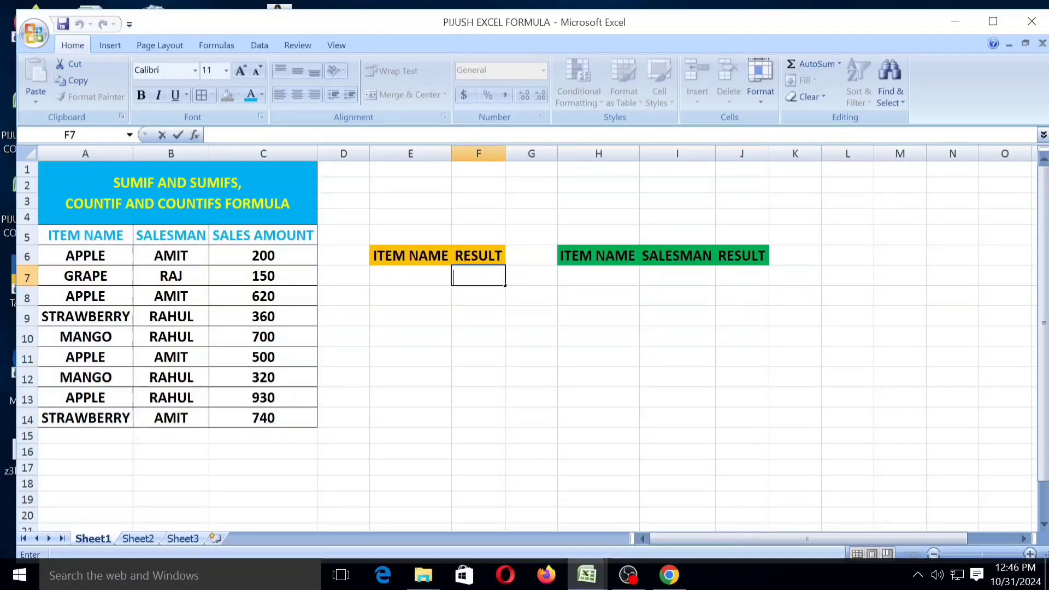
pyautogui.write('=SO')
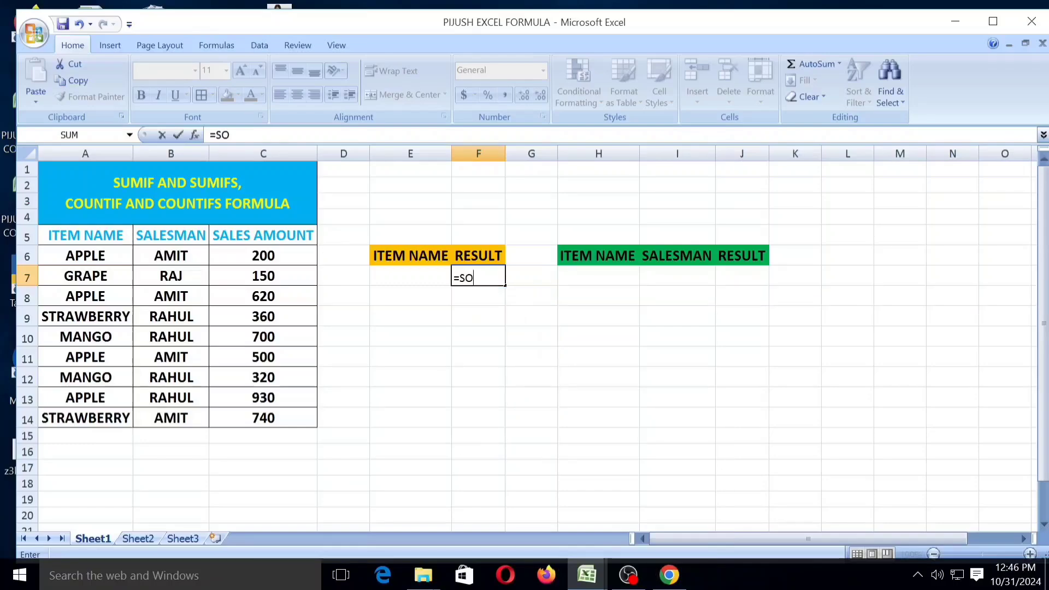
pyautogui.press('BackSpace')
pyautogui.write('UM')
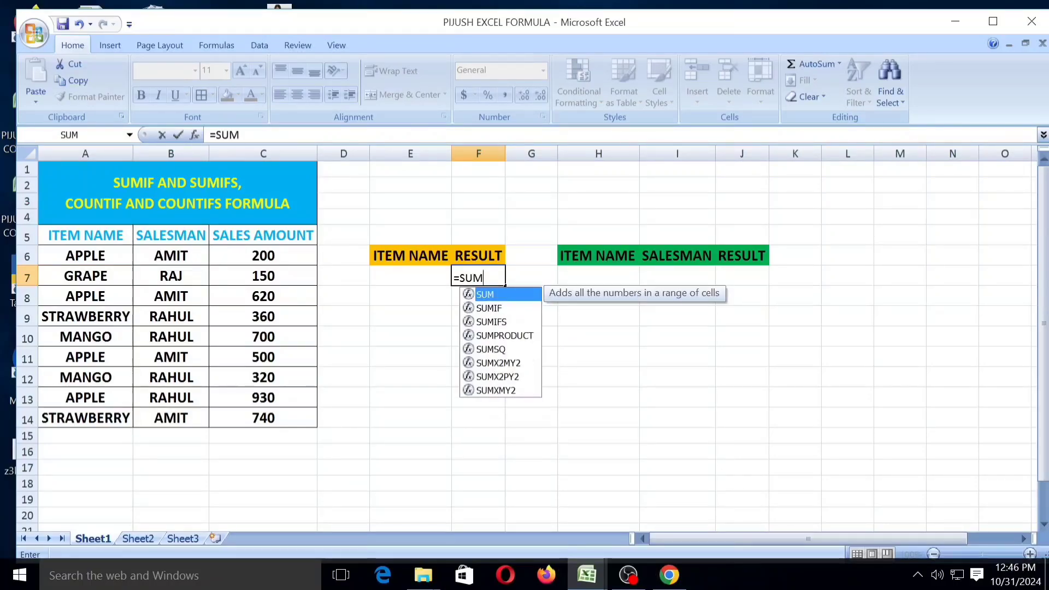
pyautogui.write('IF')
pyautogui.hotkey('ctrl', 'a')
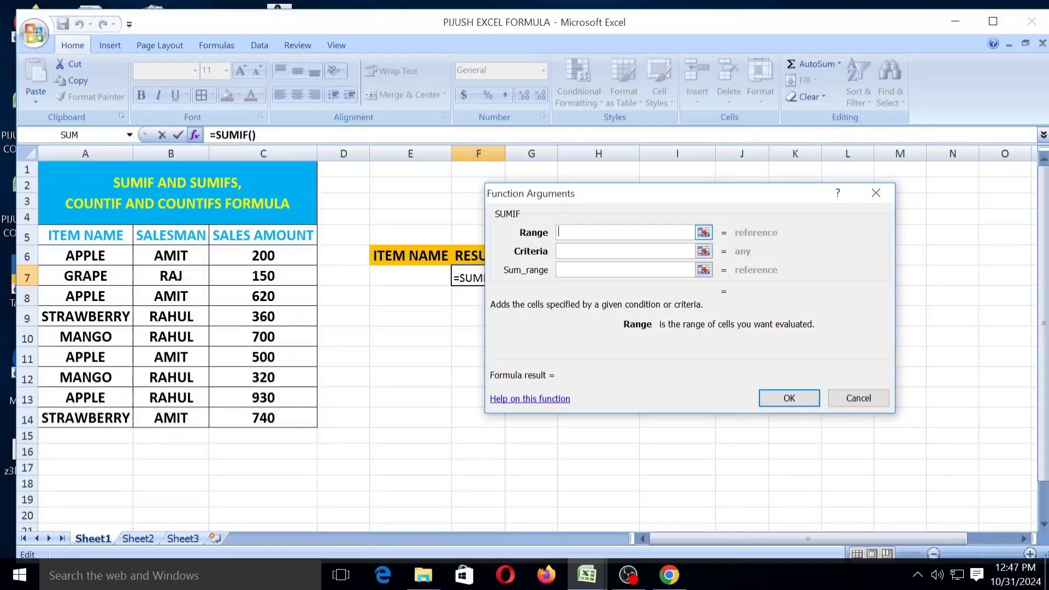
# - Set the SUMIF range to the absolute reference $A$6:$C$14 and the criteria to cell E7
pyautogui.click(68, 255)
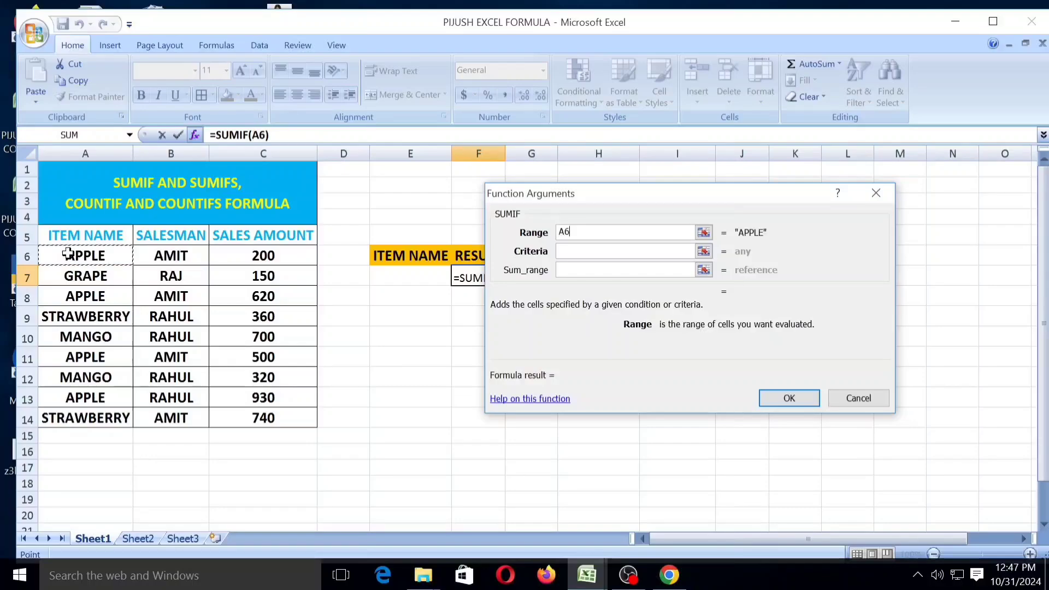
pyautogui.moveTo(67, 254); pyautogui.dragTo(263, 421)
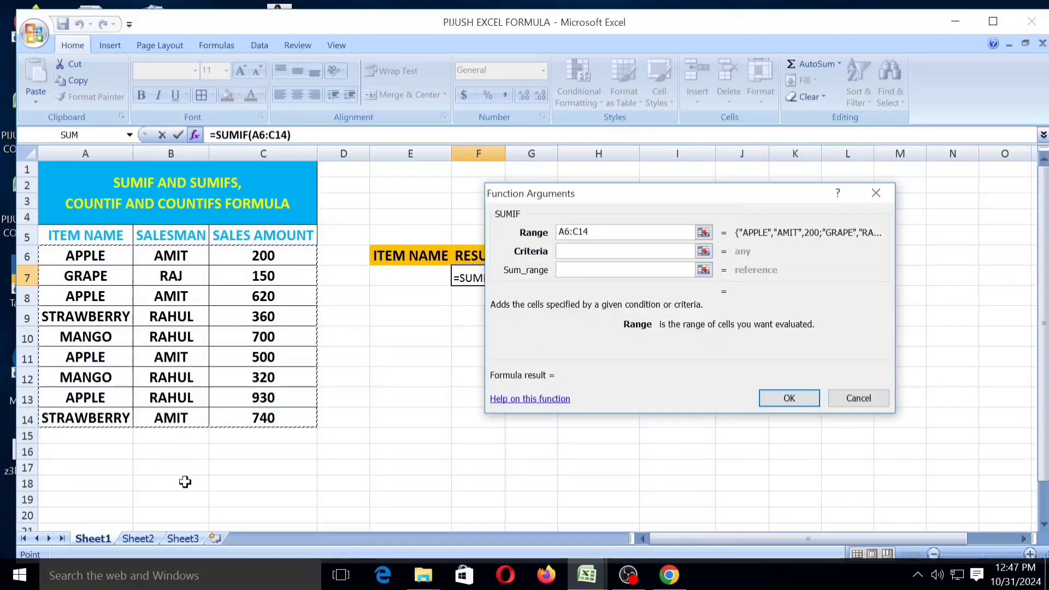
pyautogui.press('F4')
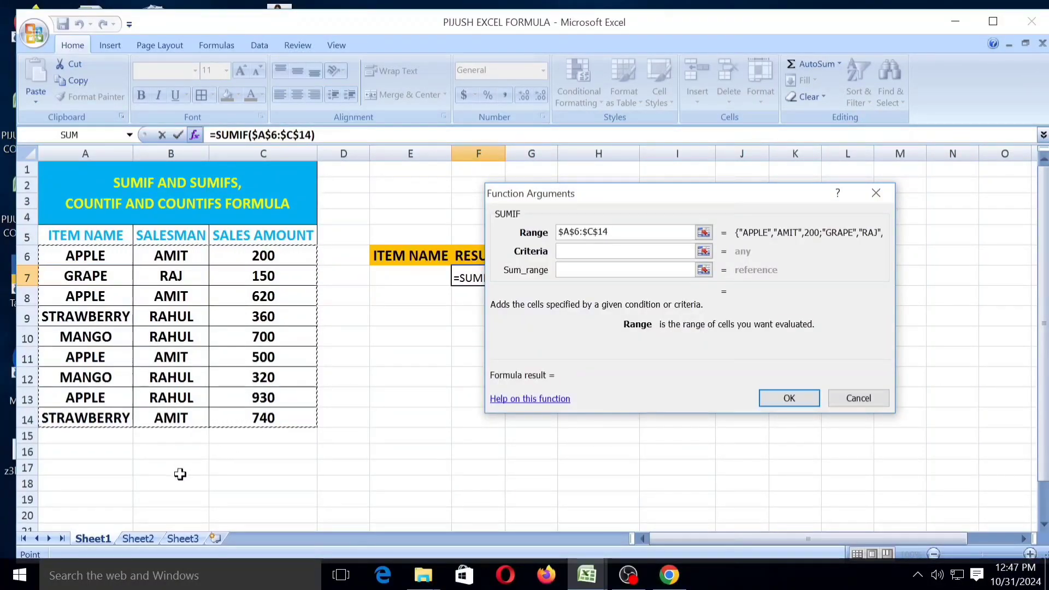
pyautogui.press('Tab')
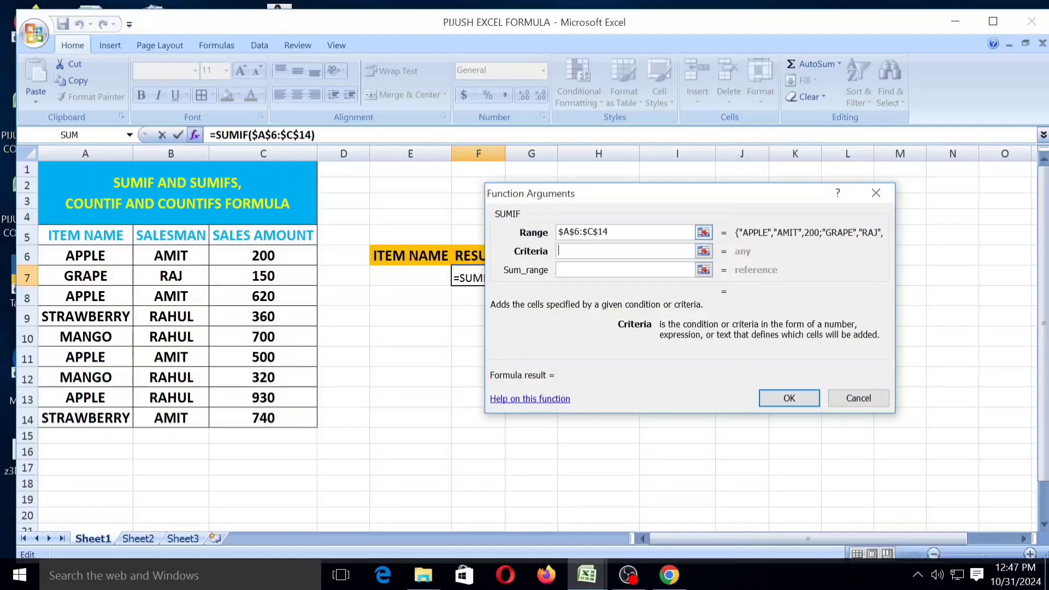
pyautogui.click(614, 172)
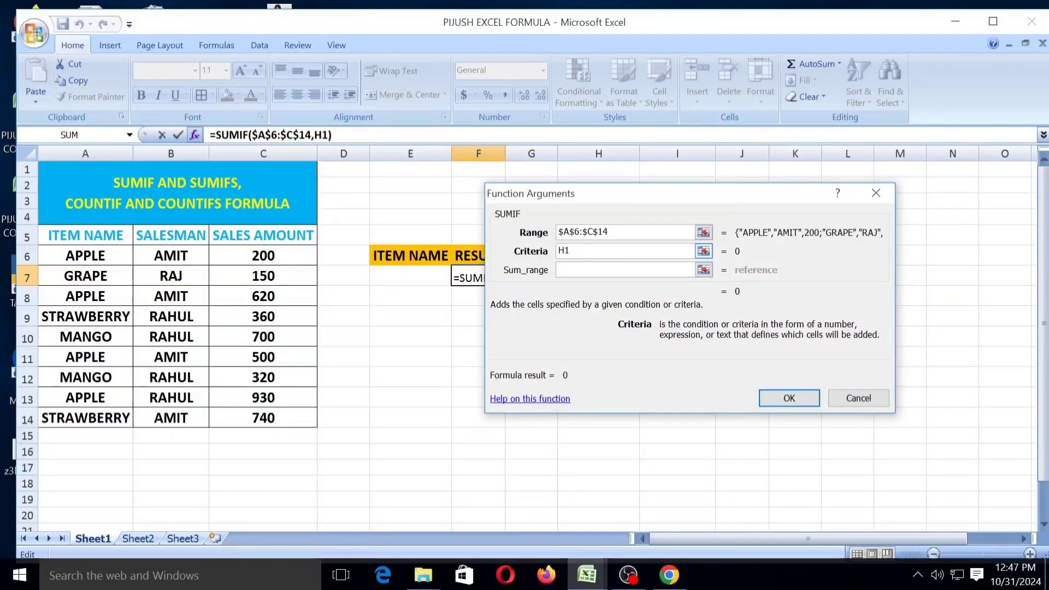
pyautogui.press('BackSpace')
pyautogui.press('BackSpace')
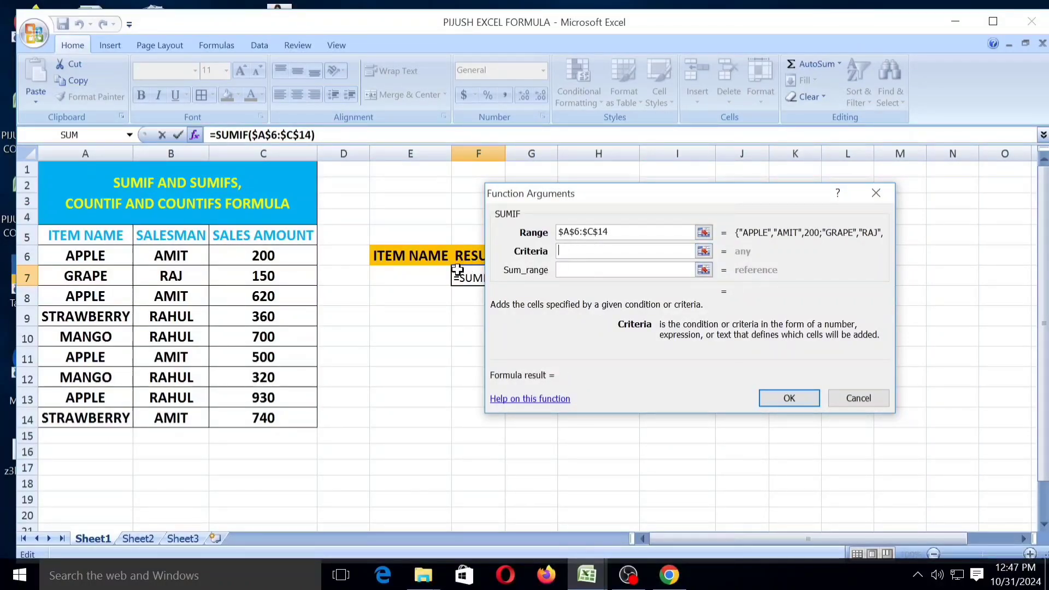
pyautogui.click(404, 274)
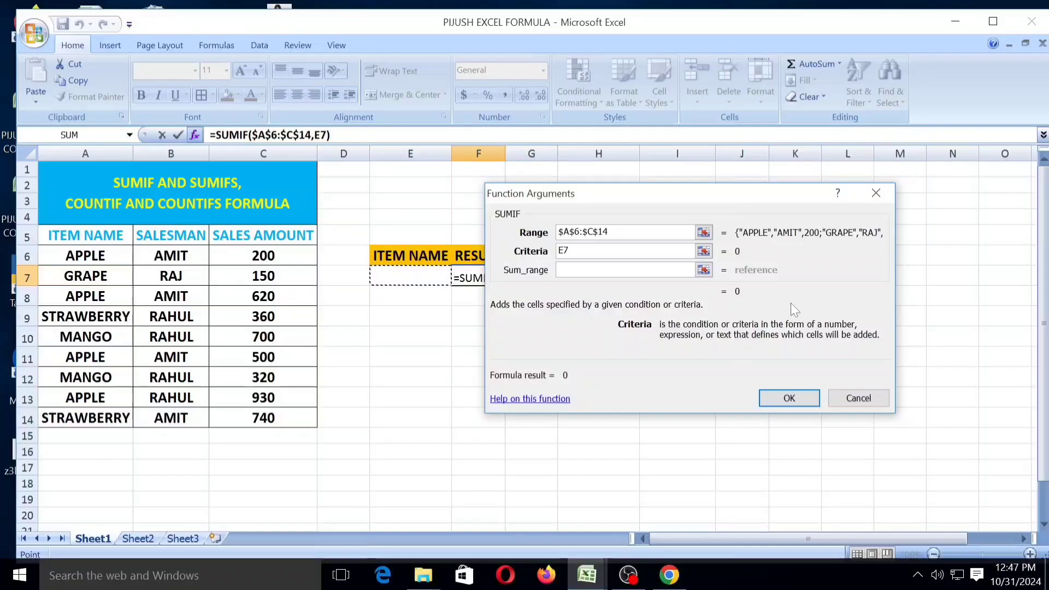
# - Complete the SUMIF formula with the absolute sum range $C$6:$C$14 and fill it down from F7 to F10
pyautogui.click(601, 270)
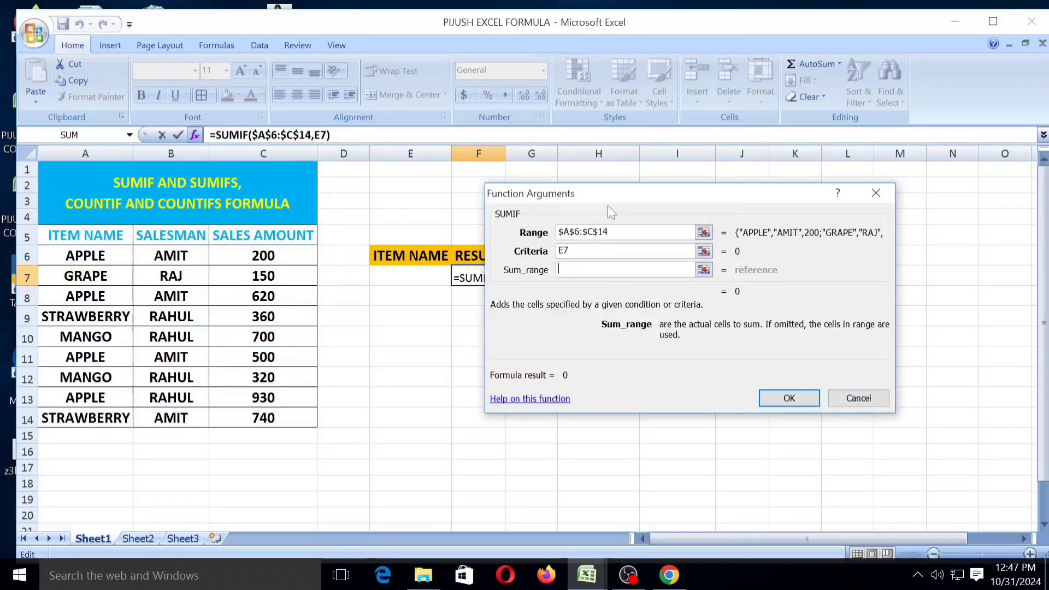
pyautogui.moveTo(607, 194); pyautogui.dragTo(685, 201)
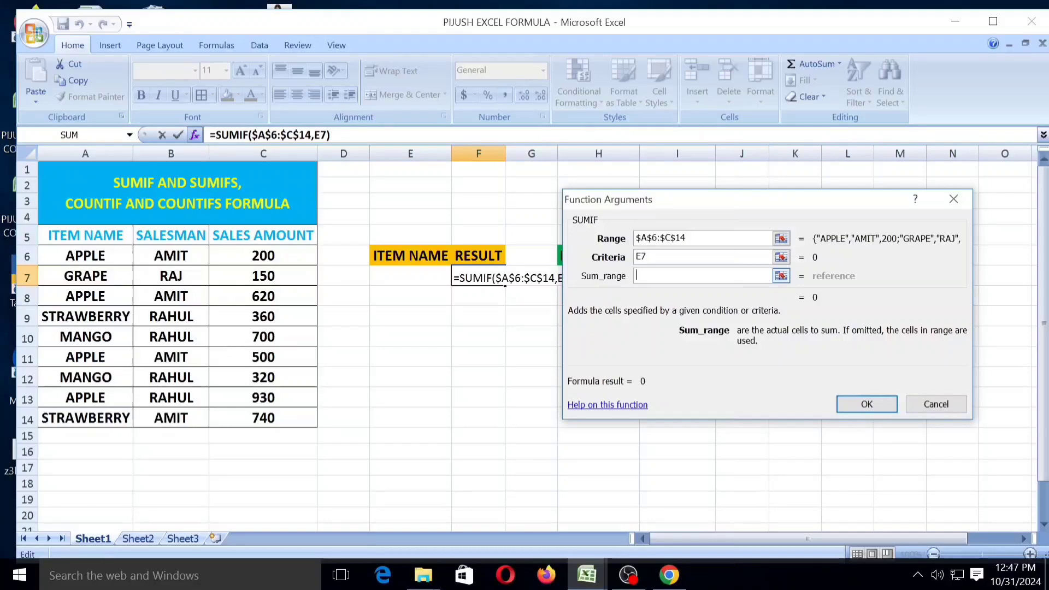
pyautogui.moveTo(219, 258); pyautogui.dragTo(248, 415)
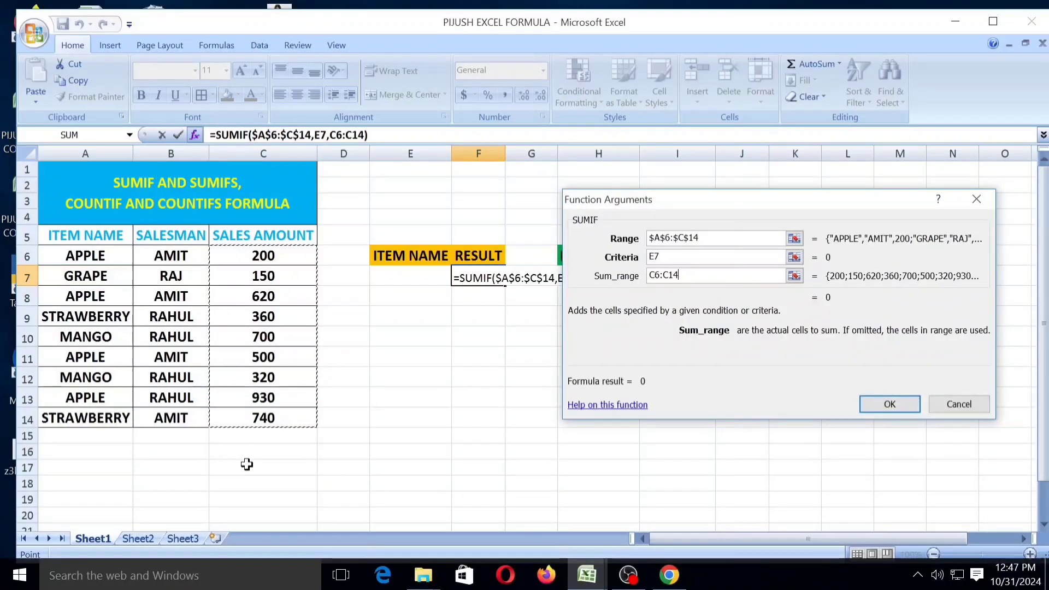
pyautogui.press('F4')
pyautogui.click(890, 404)
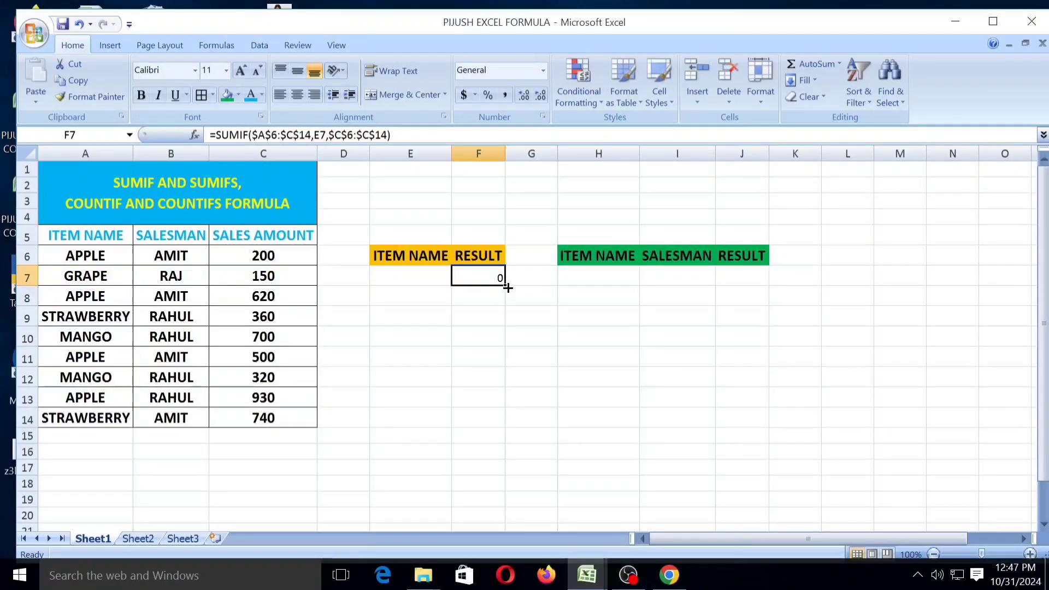
pyautogui.moveTo(507, 288); pyautogui.dragTo(503, 343)
# - Enter APPLE in cell E7 and MANGO in cell E8 as the item names for the SUMIF results
pyautogui.click(415, 274)
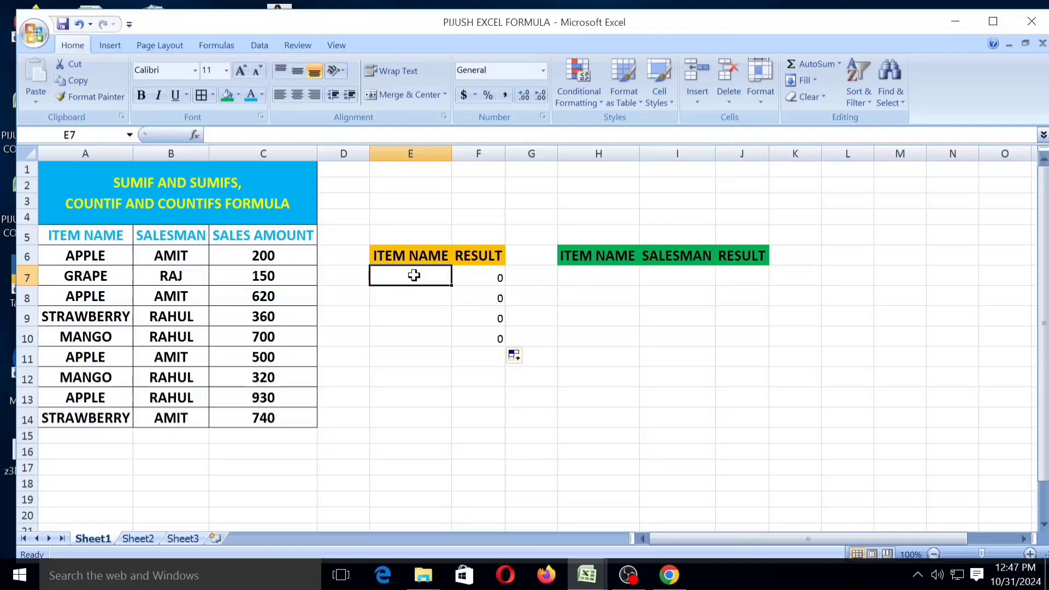
pyautogui.write('APPLE')
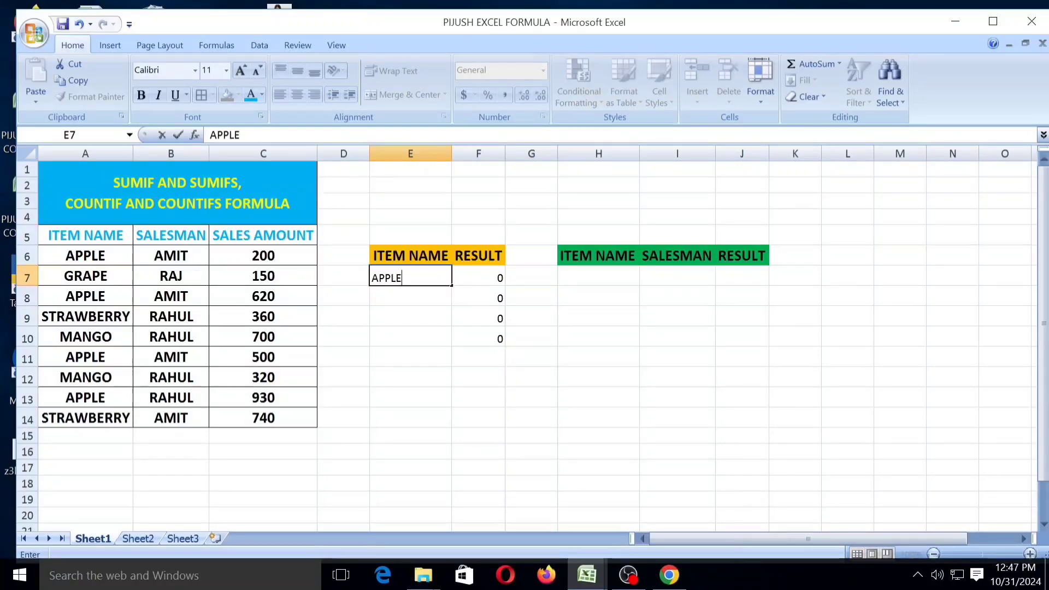
pyautogui.press('Return')
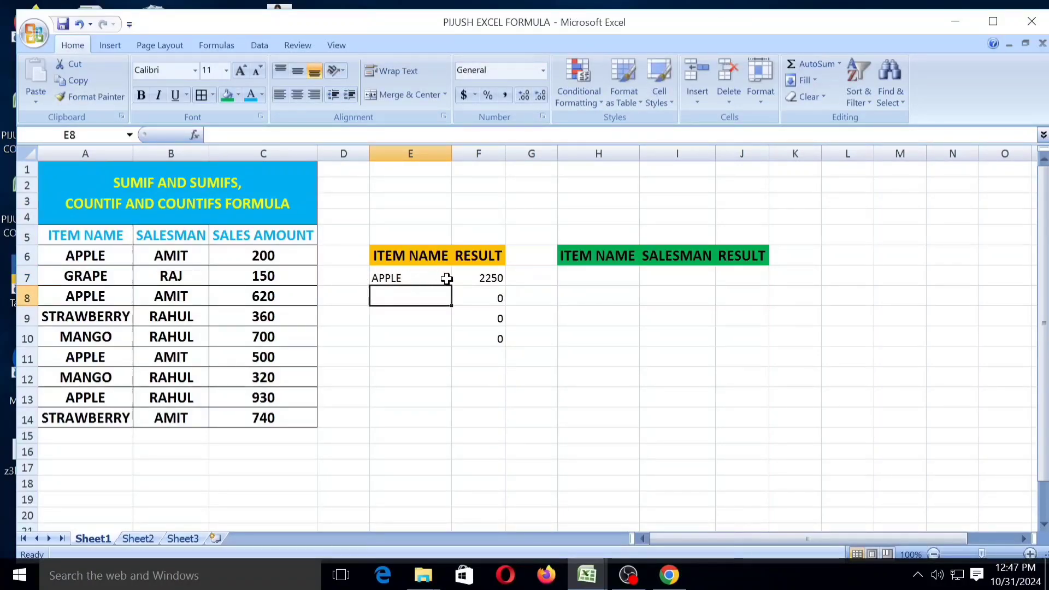
pyautogui.click(464, 276)
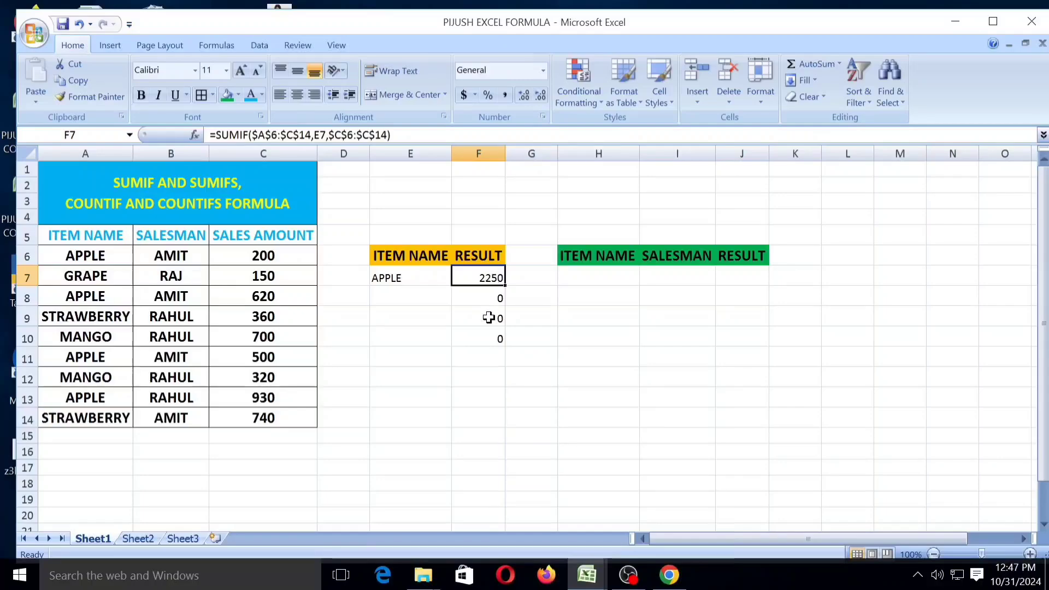
pyautogui.click(394, 298)
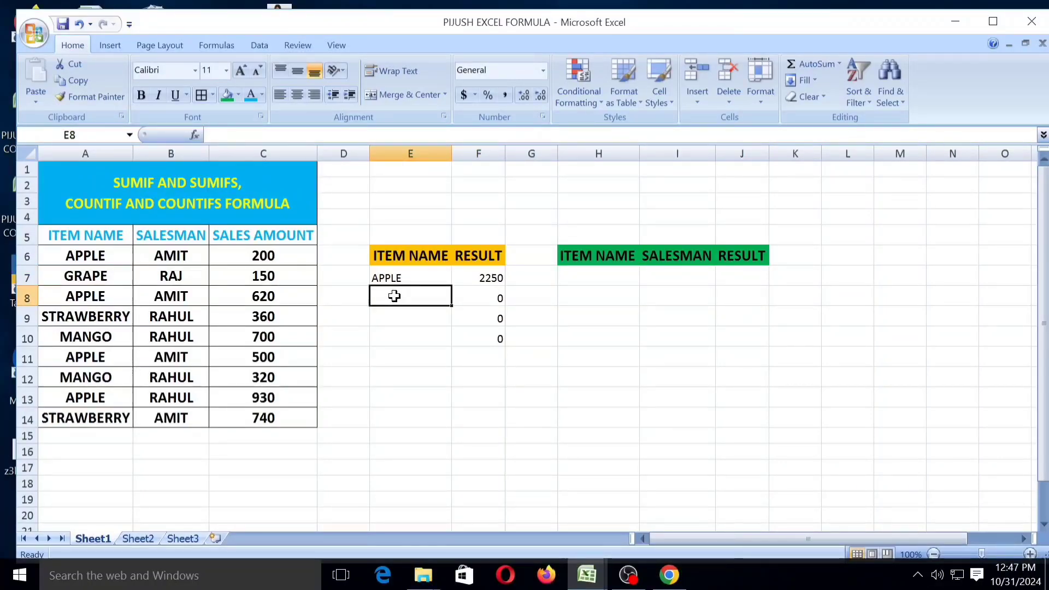
pyautogui.write('MANGO')
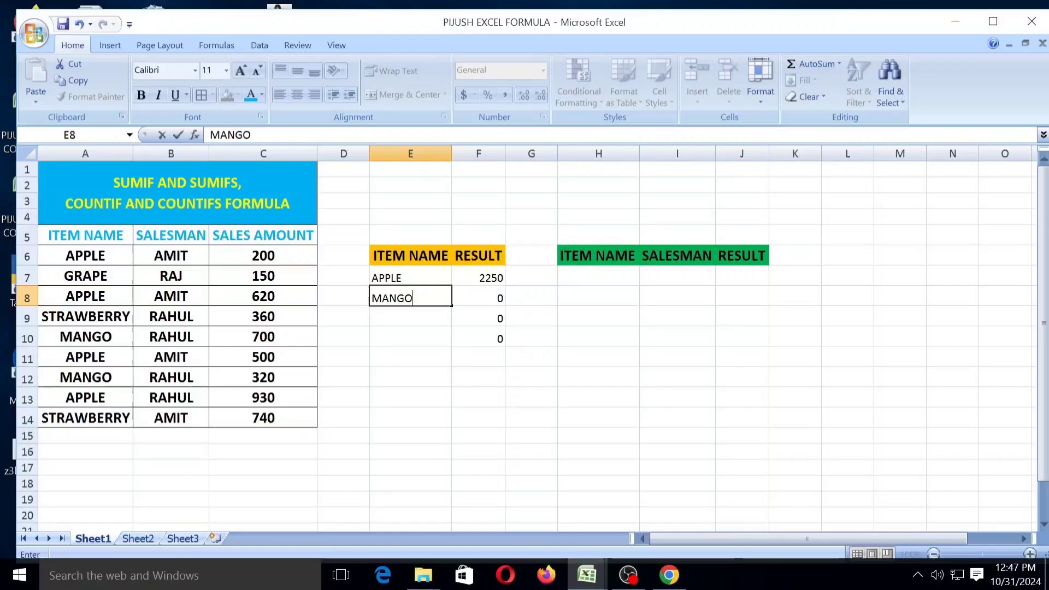
pyautogui.press('Return')
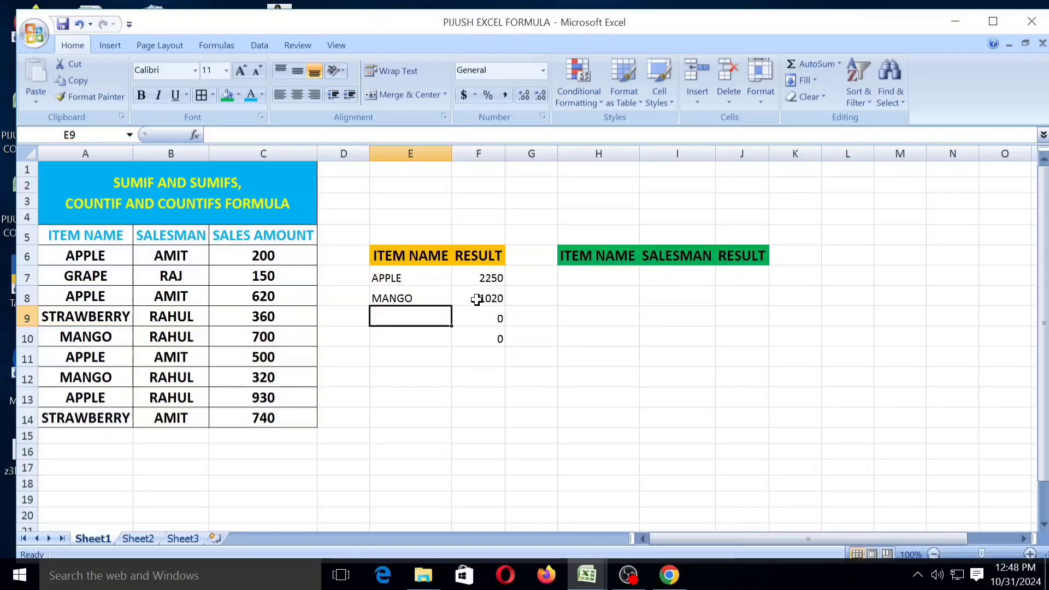
# - Start a SUMIFS formula in cell J7 and bring up its function arguments
pyautogui.click(169, 257)
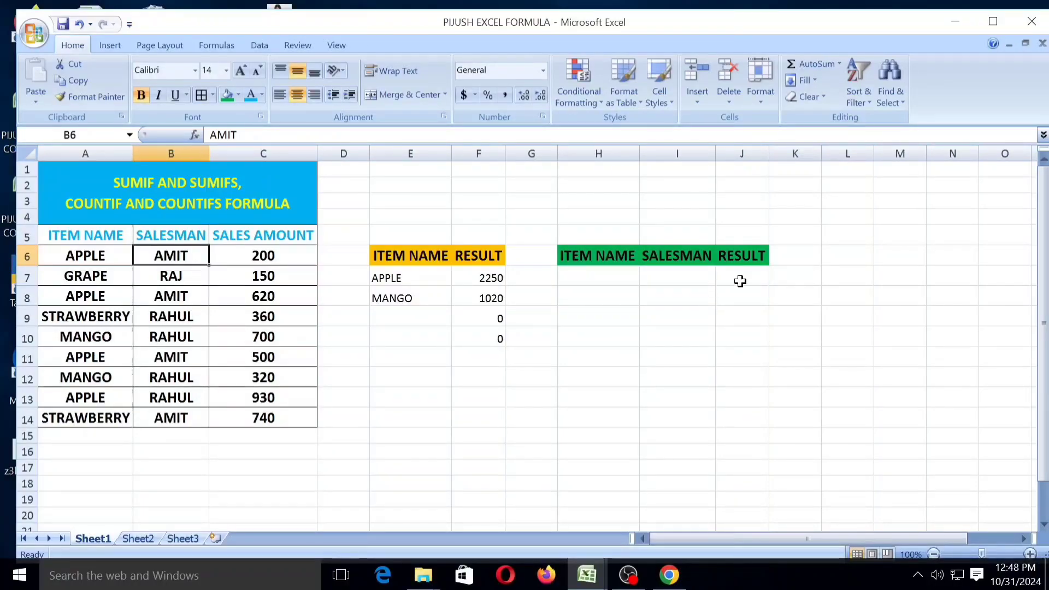
pyautogui.click(740, 280)
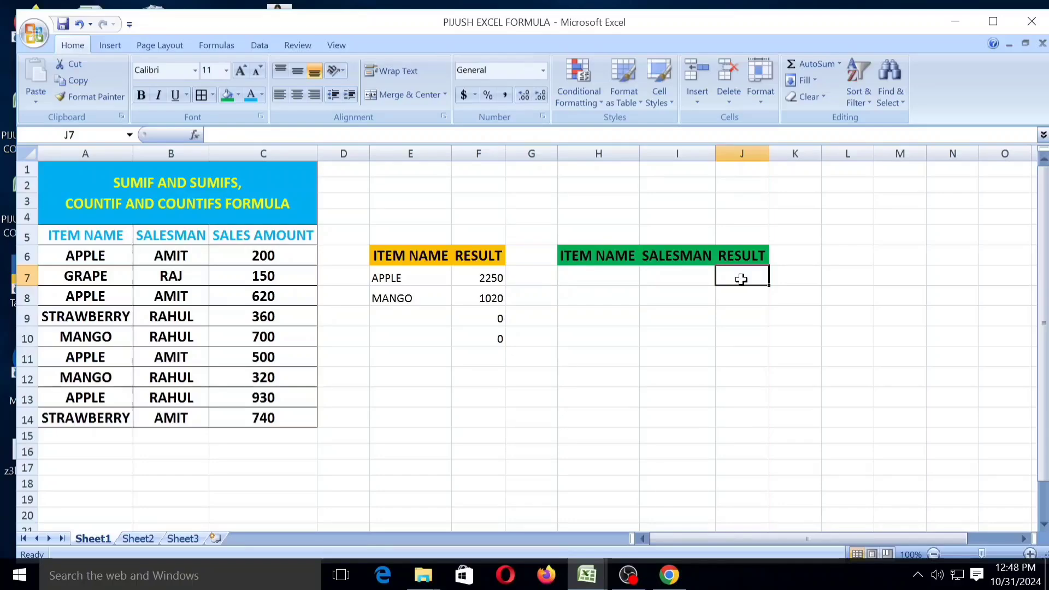
pyautogui.write('=S')
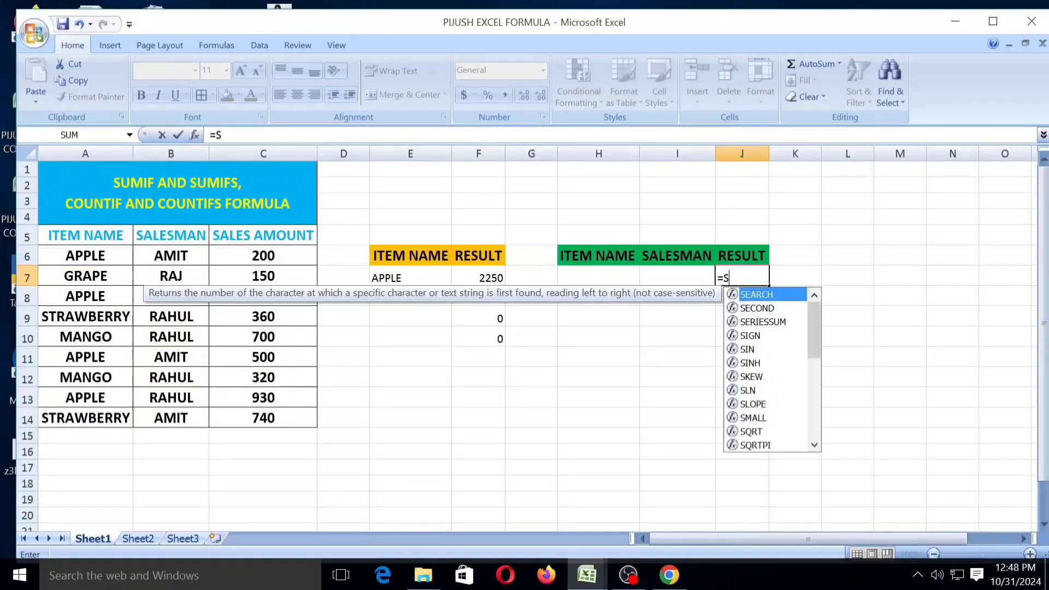
pyautogui.write('UMIF')
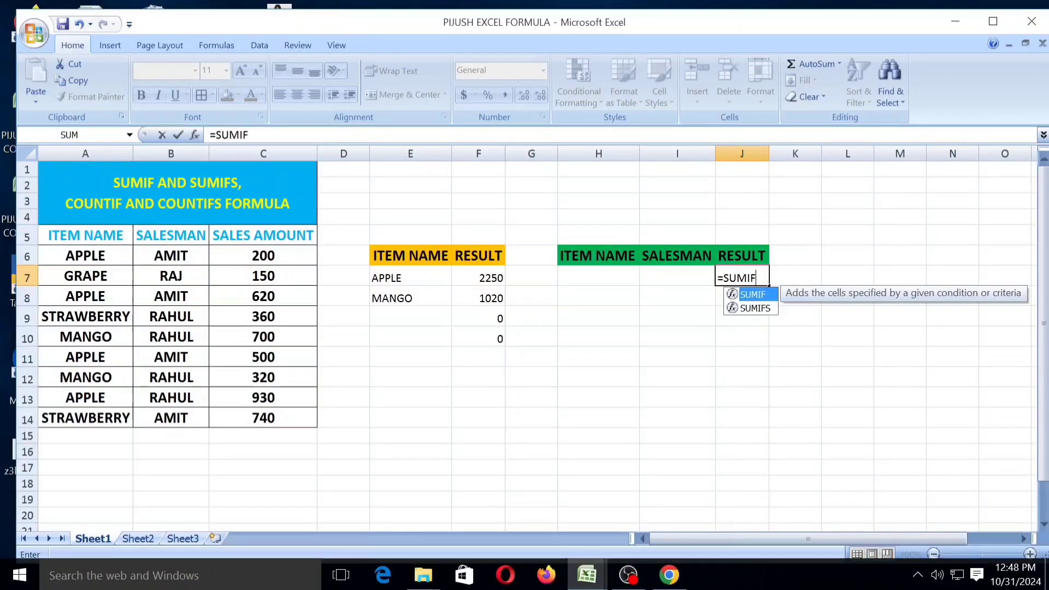
pyautogui.write('S')
pyautogui.hotkey('ctrl', 'a')
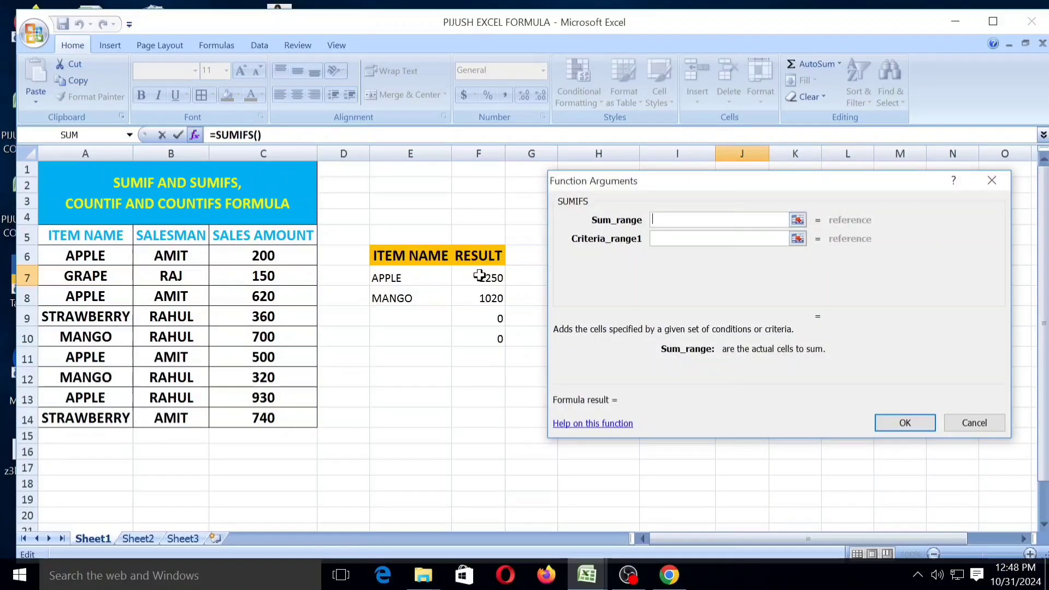
# - Set the SUMIFS sum range to $C$6:$C$14 and the first criteria range to $A$6:$A$14, both as absolute references
pyautogui.moveTo(255, 258); pyautogui.dragTo(255, 418)
pyautogui.press('F4')
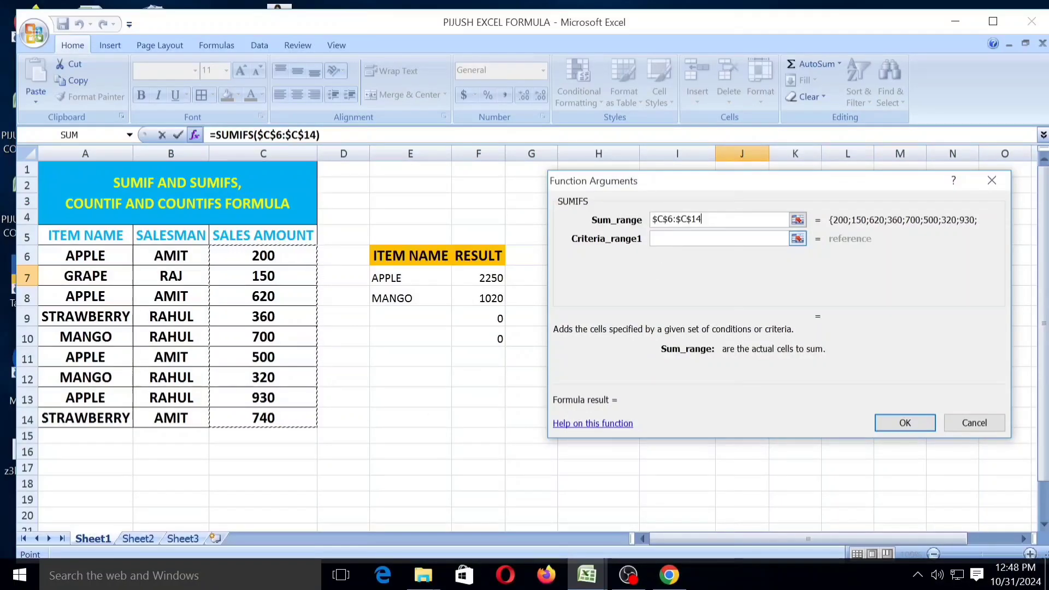
pyautogui.click(715, 238)
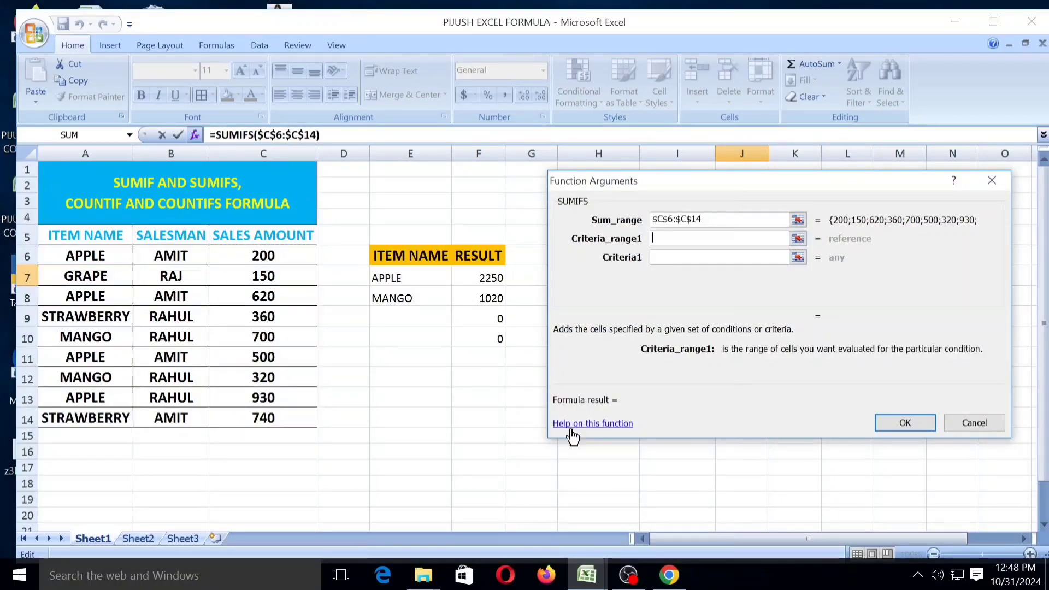
pyautogui.moveTo(102, 255); pyautogui.dragTo(123, 422)
pyautogui.press('F4')
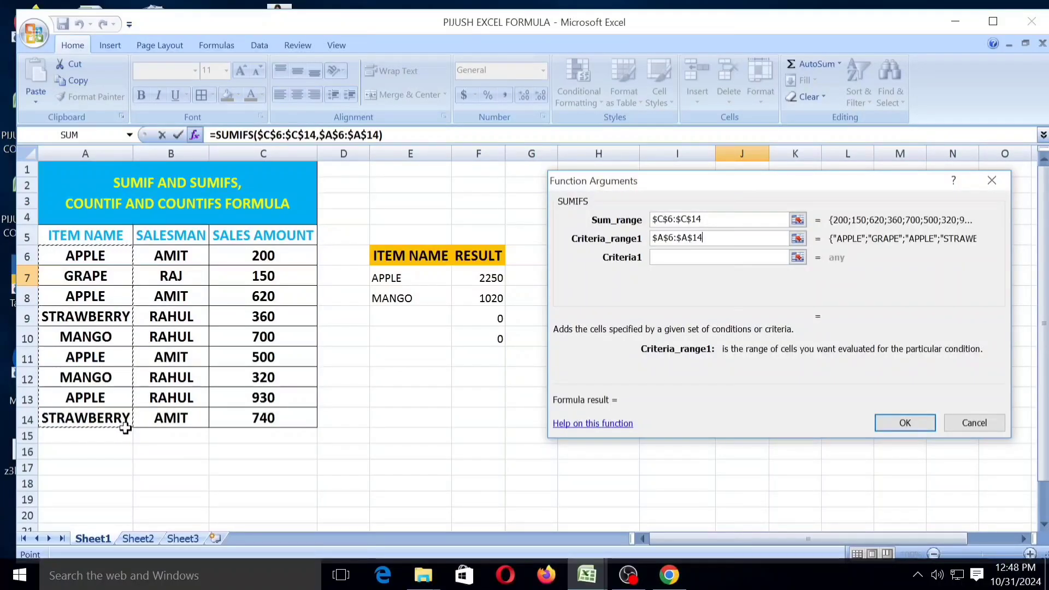
pyautogui.press('Tab')
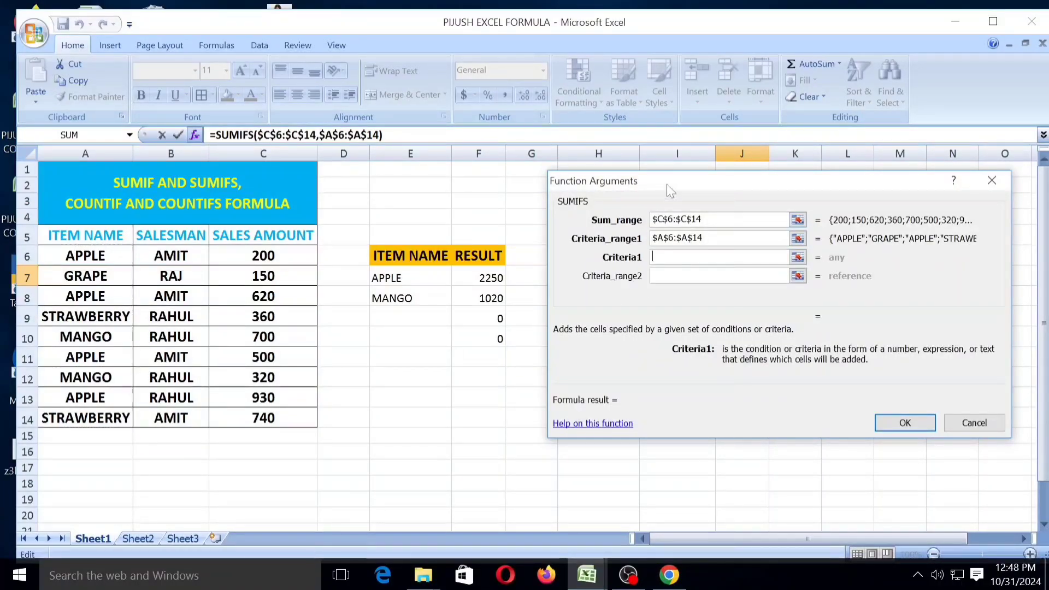
# - Set the SUMIFS first criterion to cell H7 and the second criteria range to $B$6:$B$14 as an absolute reference
pyautogui.moveTo(670, 189); pyautogui.dragTo(592, 325)
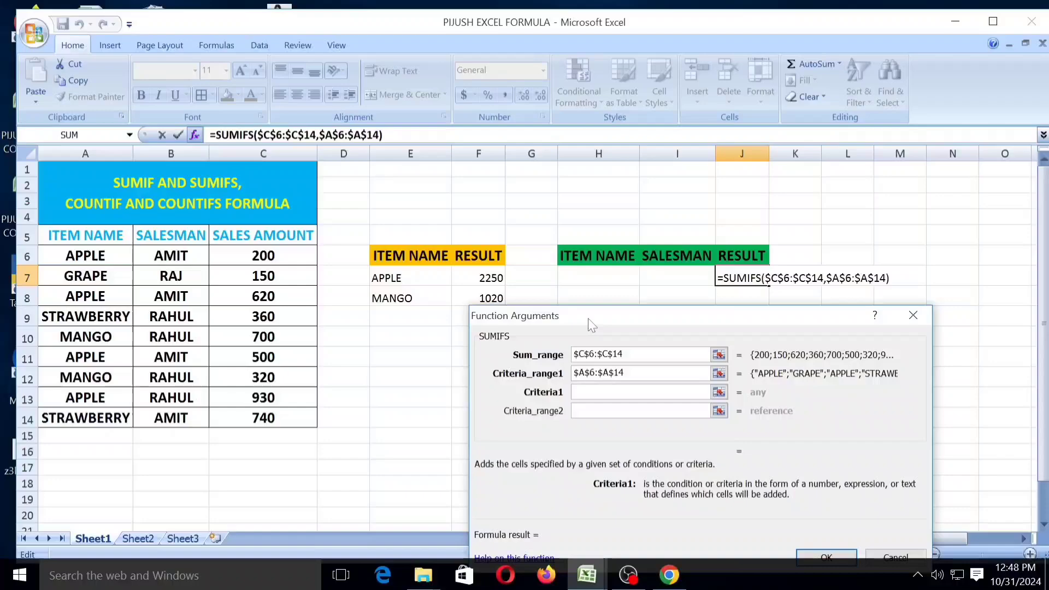
pyautogui.click(589, 267)
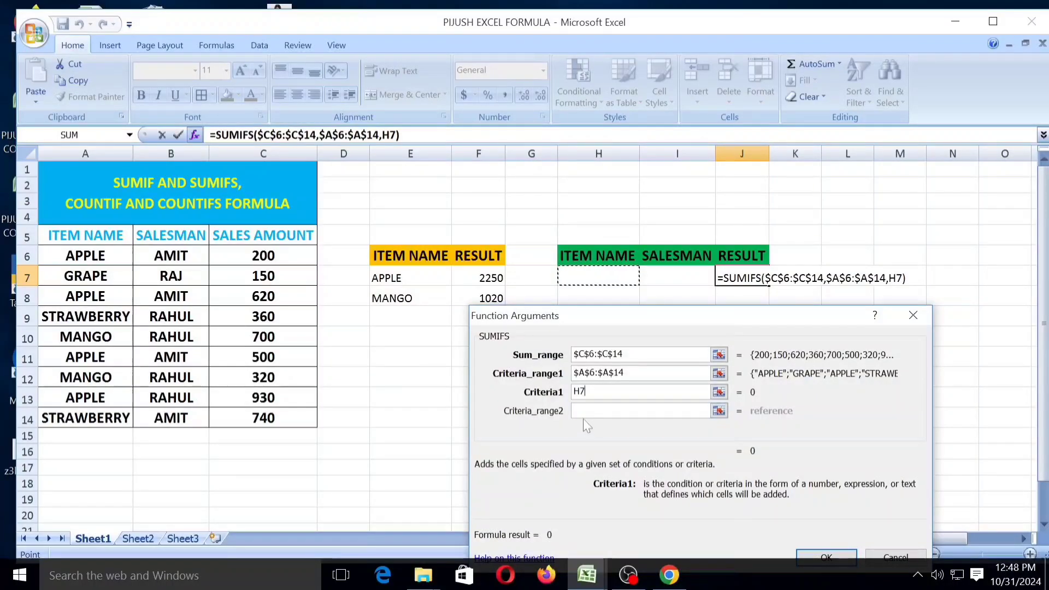
pyautogui.press('Tab')
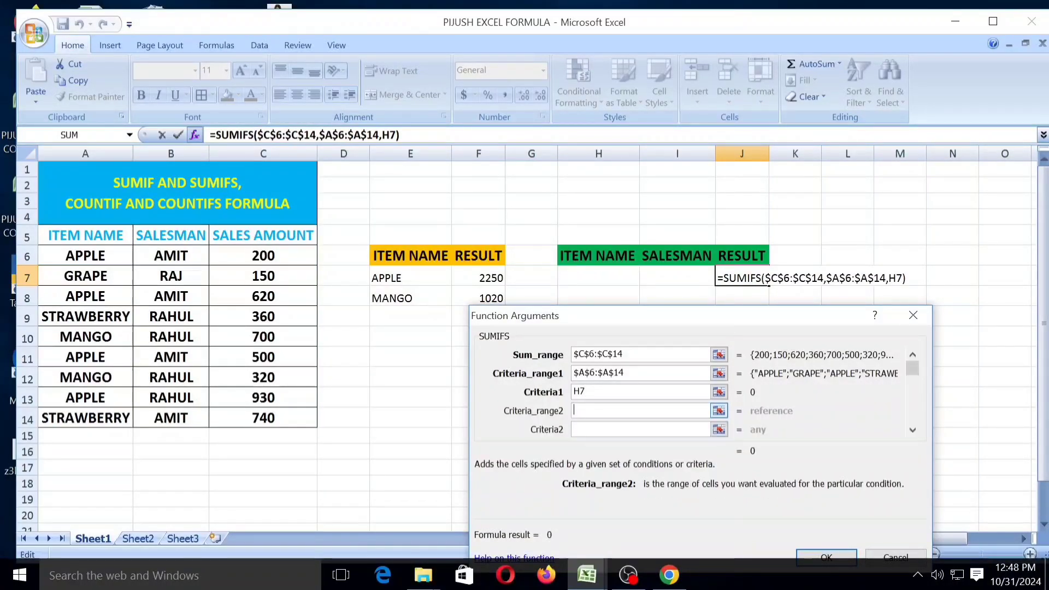
pyautogui.moveTo(150, 252); pyautogui.dragTo(161, 414)
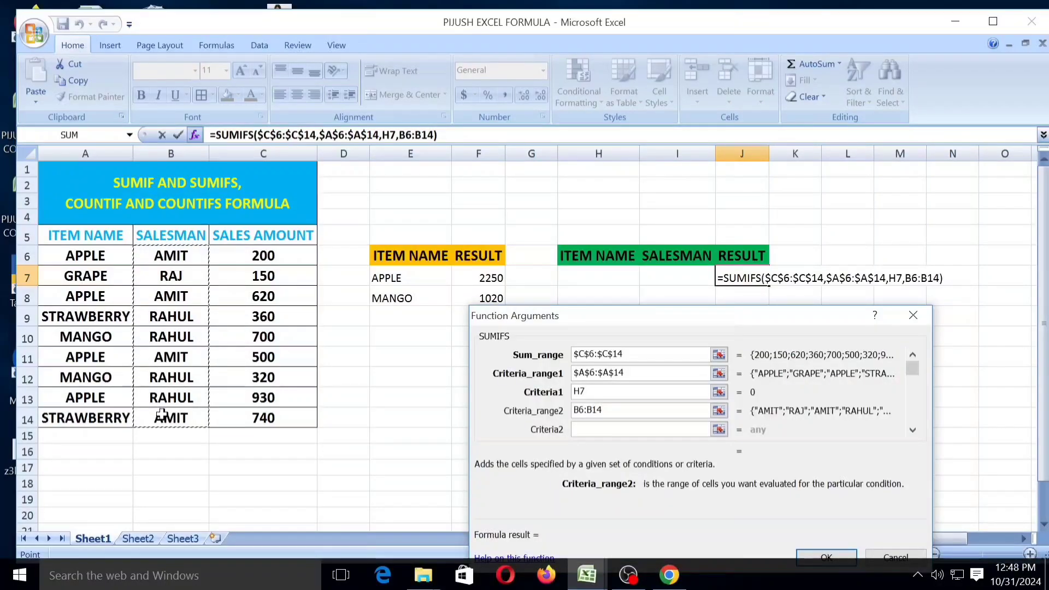
pyautogui.press('F4')
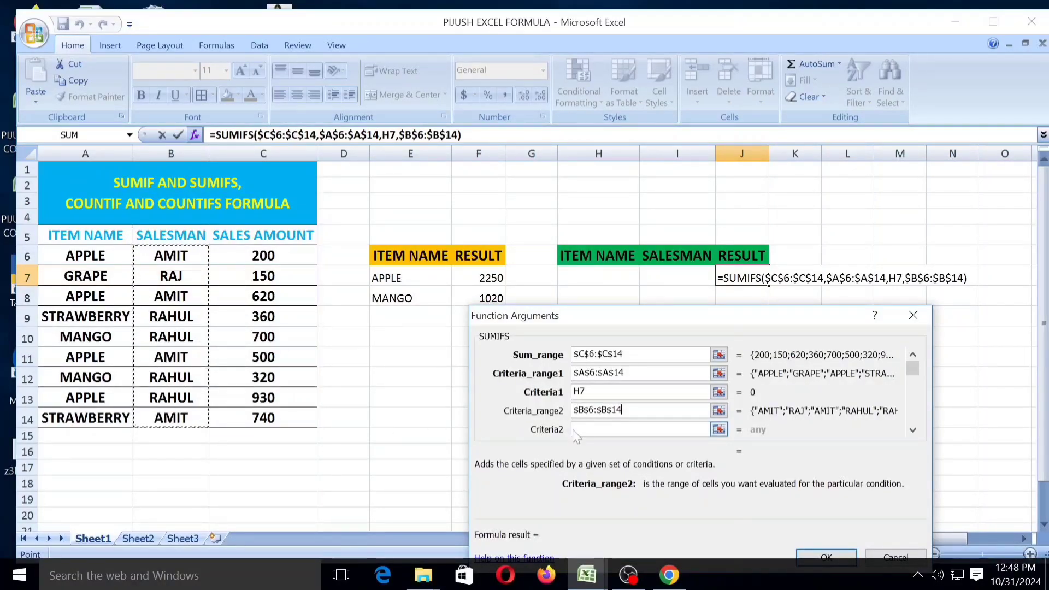
# - Complete the SUMIFS formula with cell I7 as the second criterion and fill it down from J7 to J10
pyautogui.press('Tab')
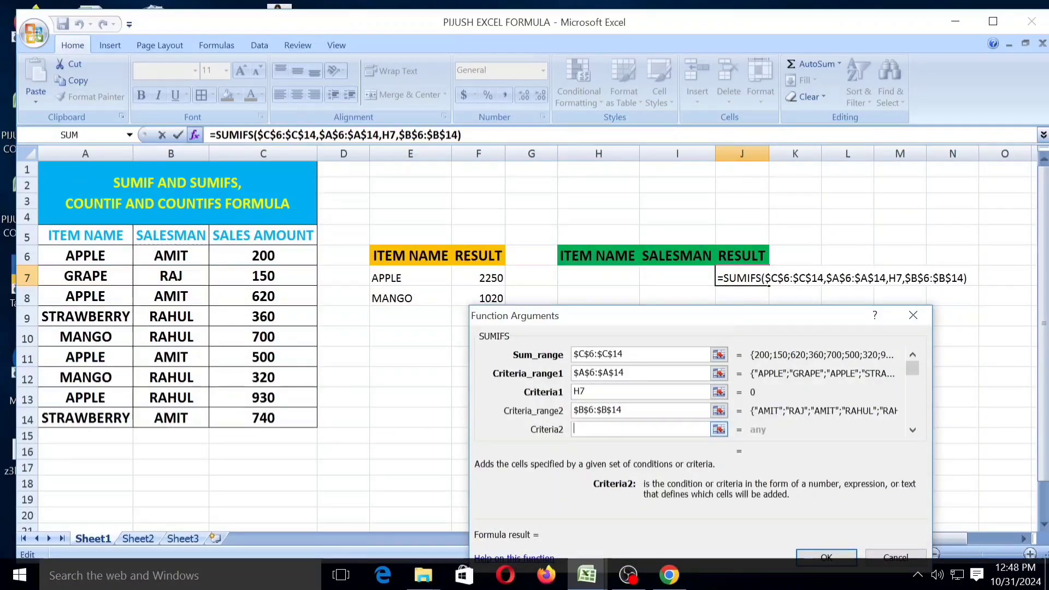
pyautogui.click(656, 277)
pyautogui.moveTo(655, 316); pyautogui.dragTo(558, 175)
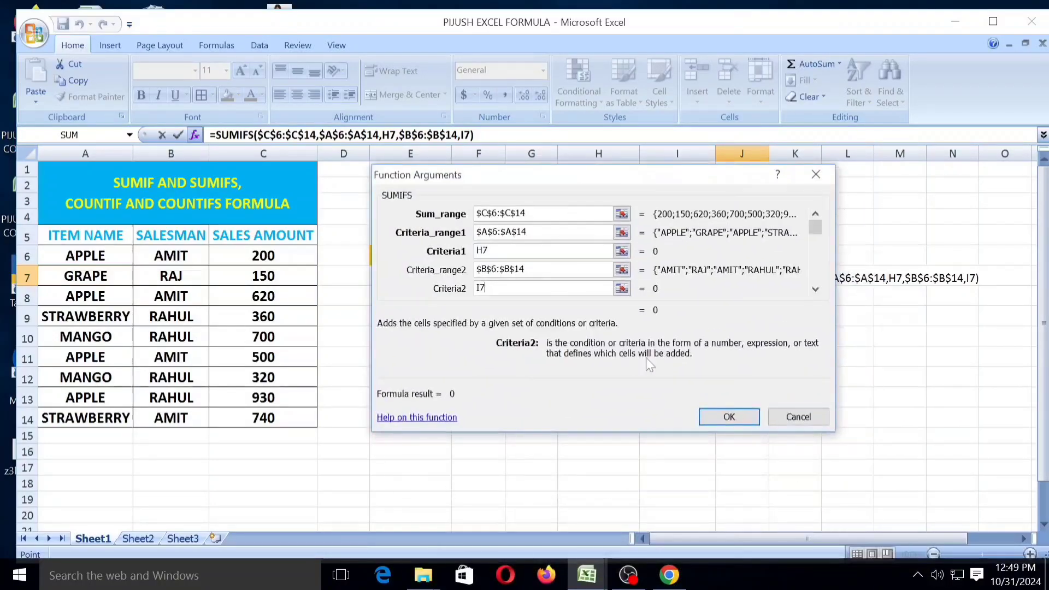
pyautogui.click(715, 418)
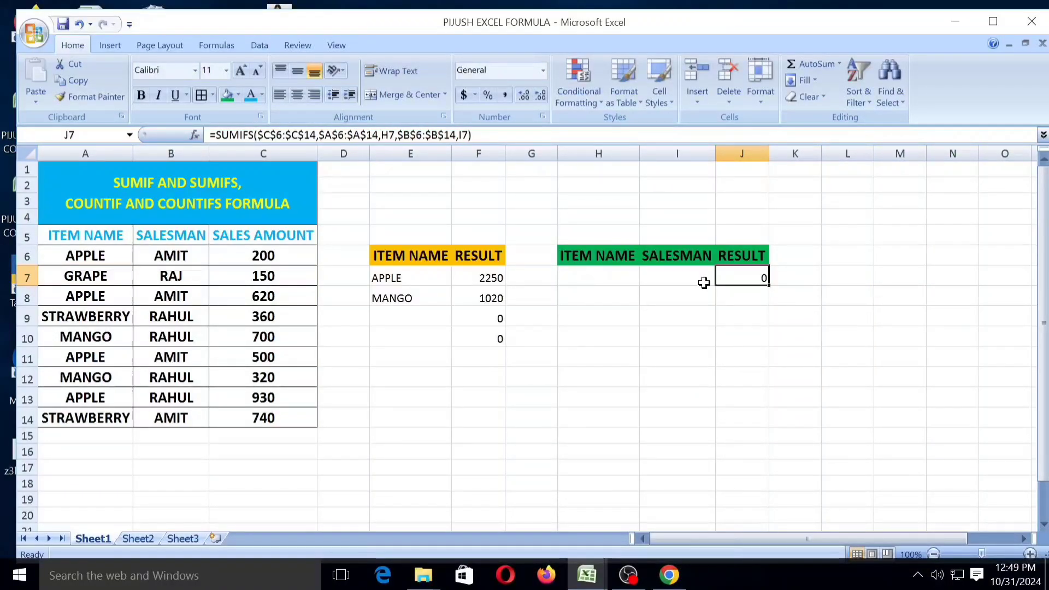
pyautogui.moveTo(769, 285); pyautogui.dragTo(768, 350)
# - Enter APPLE as the item name in H7 and the salesman's name from cell B6 in I7
pyautogui.click(593, 276)
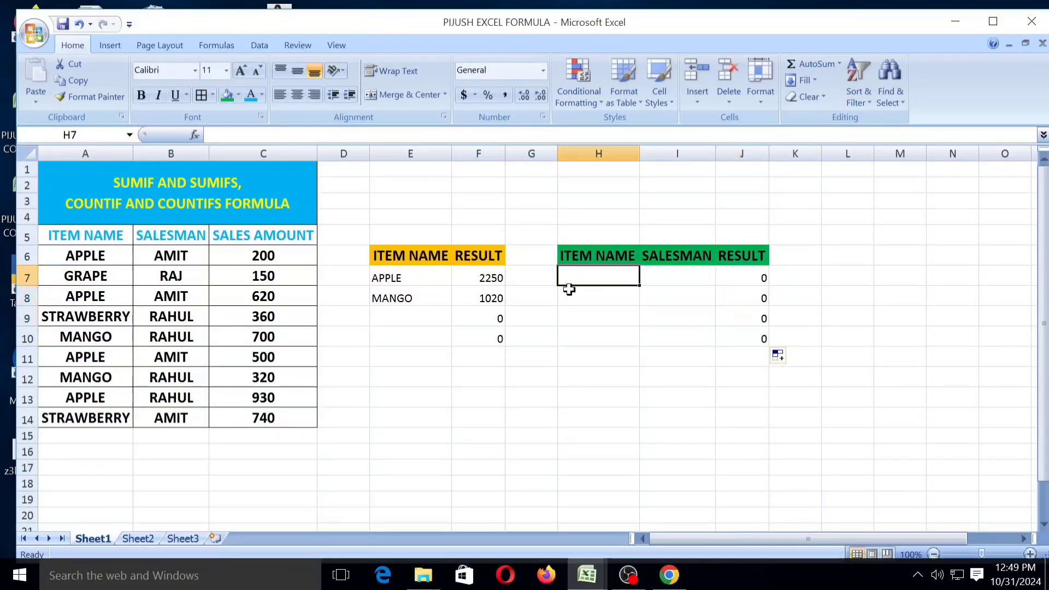
pyautogui.write('APPLE')
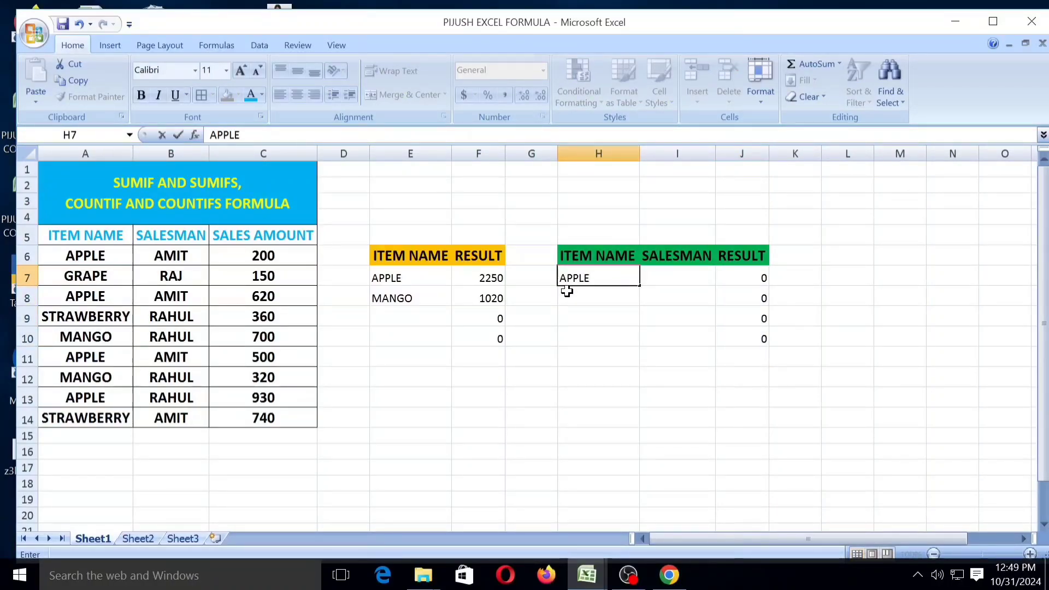
pyautogui.click(567, 291)
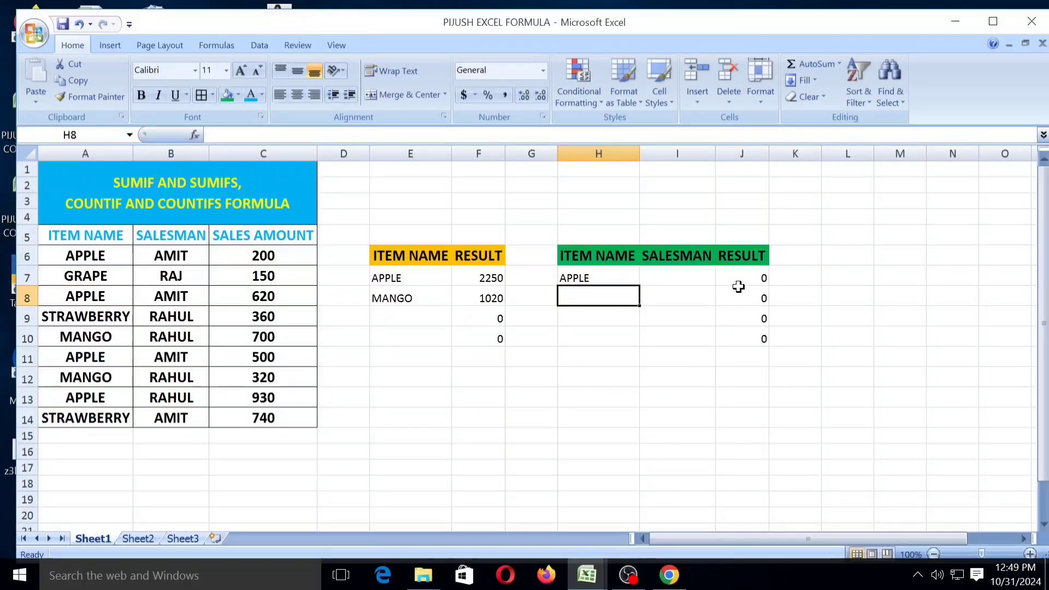
pyautogui.click(681, 276)
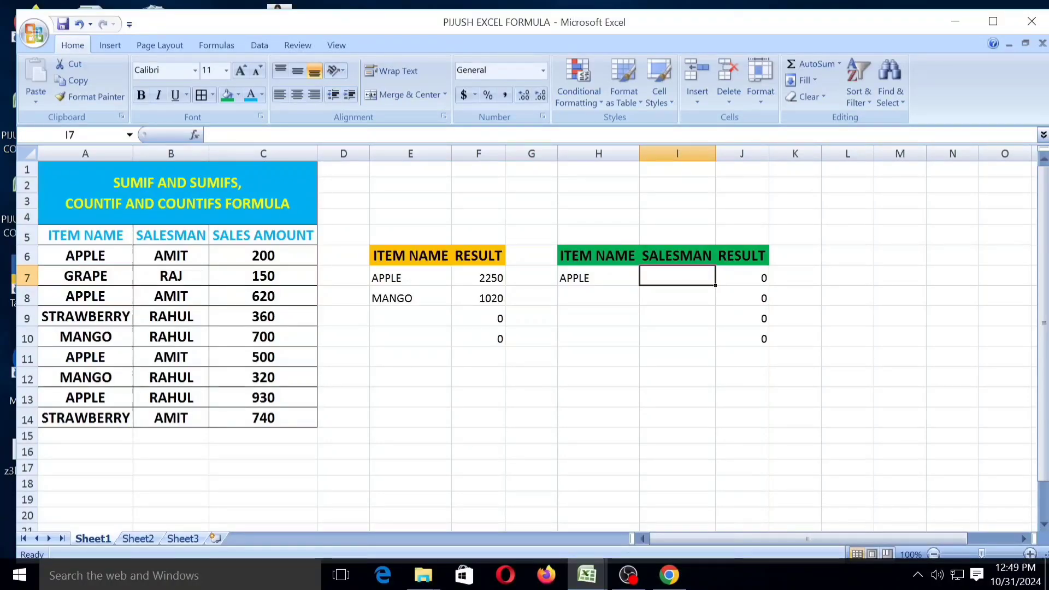
pyautogui.write('AMI')
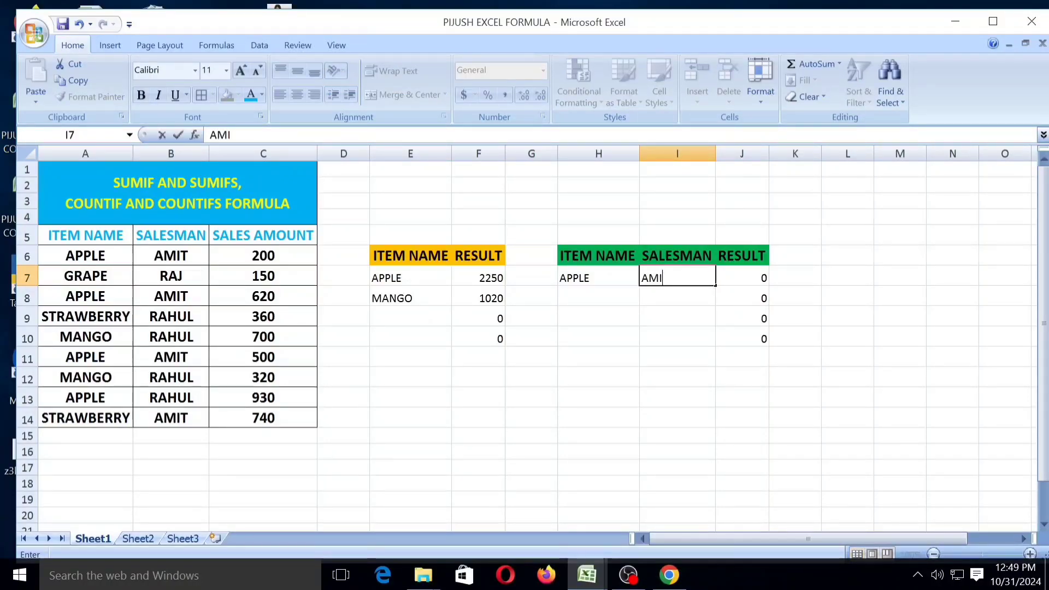
pyautogui.write('T')
pyautogui.press('Return')
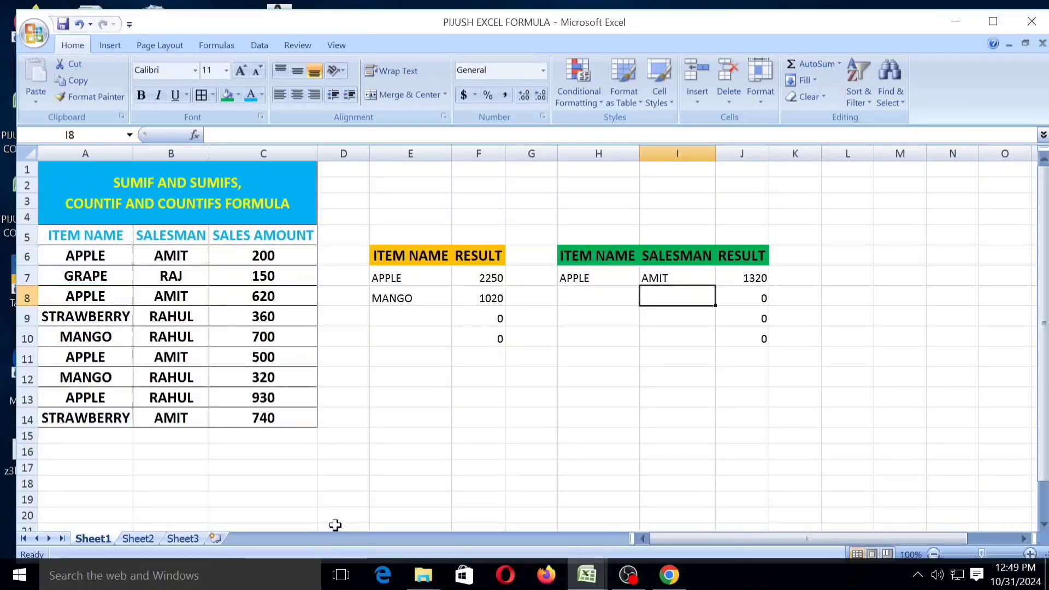
# - Enter APPLE as the item name in H8 and the salesman's name from cell B9 in I8
pyautogui.click(737, 283)
pyautogui.click(587, 296)
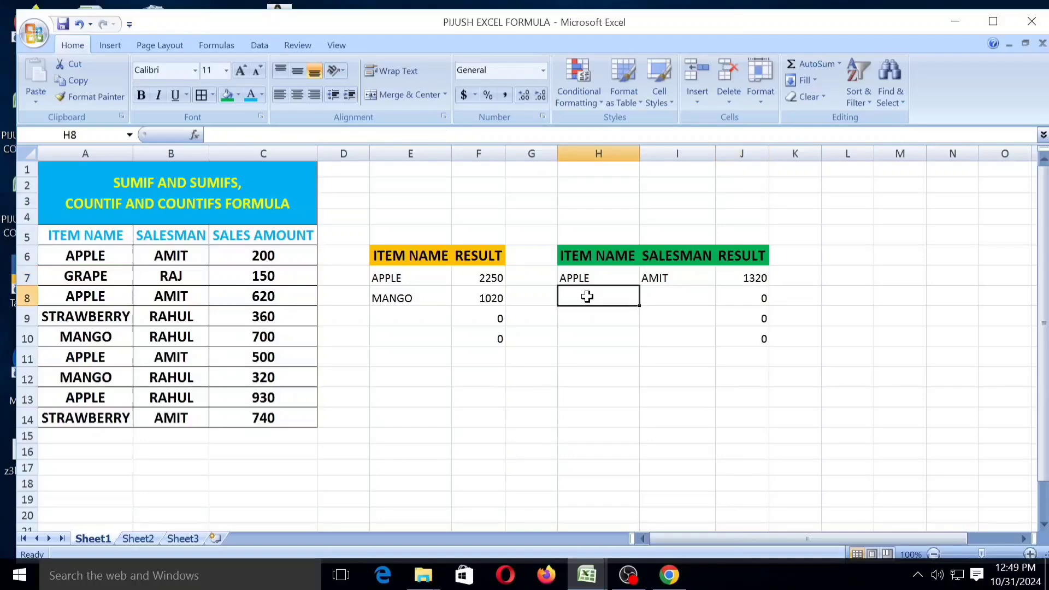
pyautogui.write('APPLE')
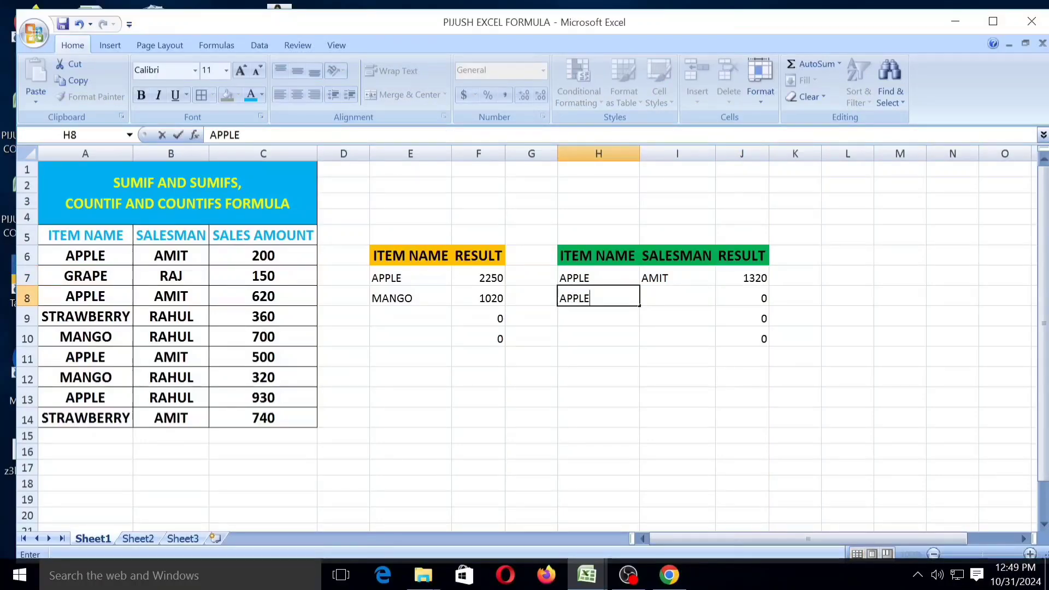
pyautogui.press('Tab')
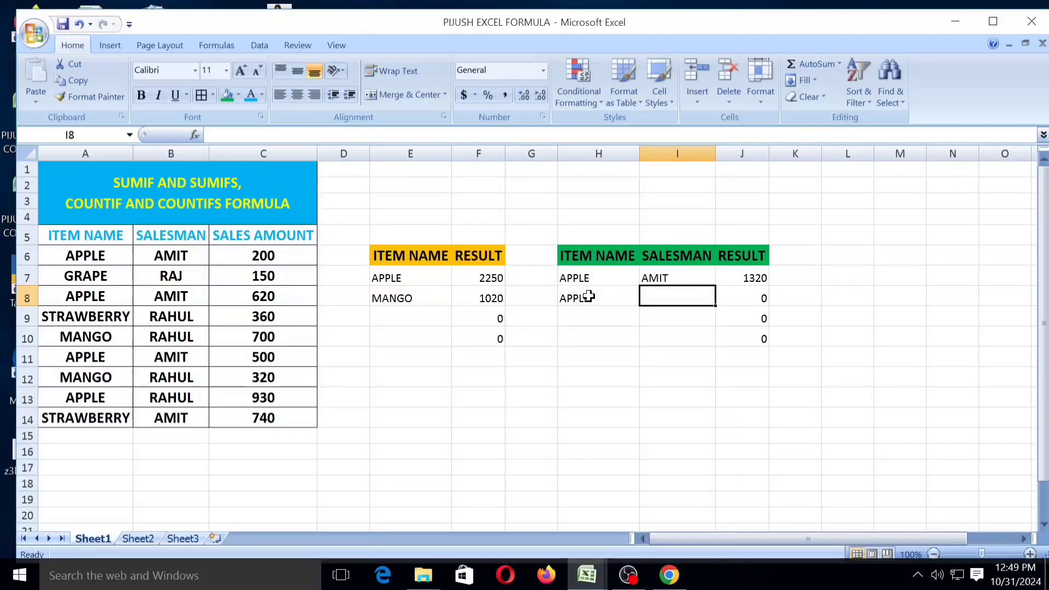
pyautogui.write('RAHUL')
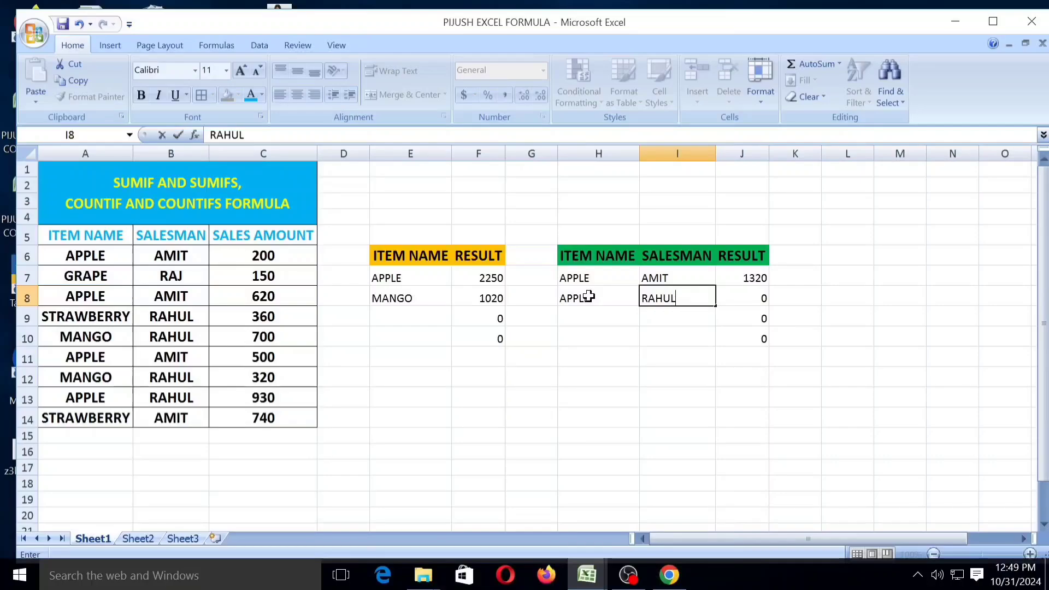
pyautogui.press('Return')
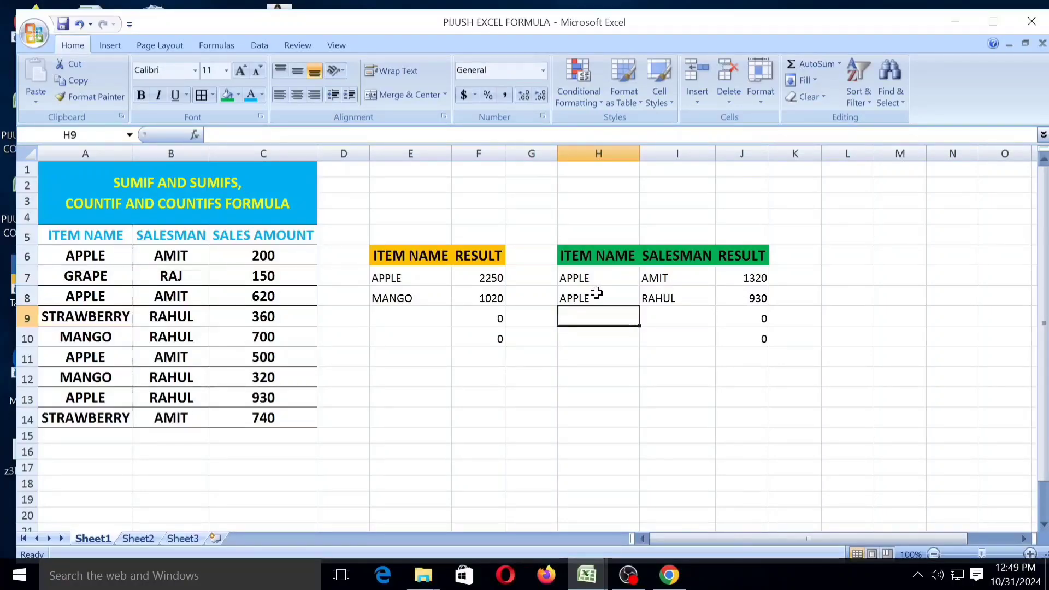
# - Clear the item names, salesmen and SUMIFS results from the range H7:J10
pyautogui.click(566, 283)
pyautogui.click(671, 277)
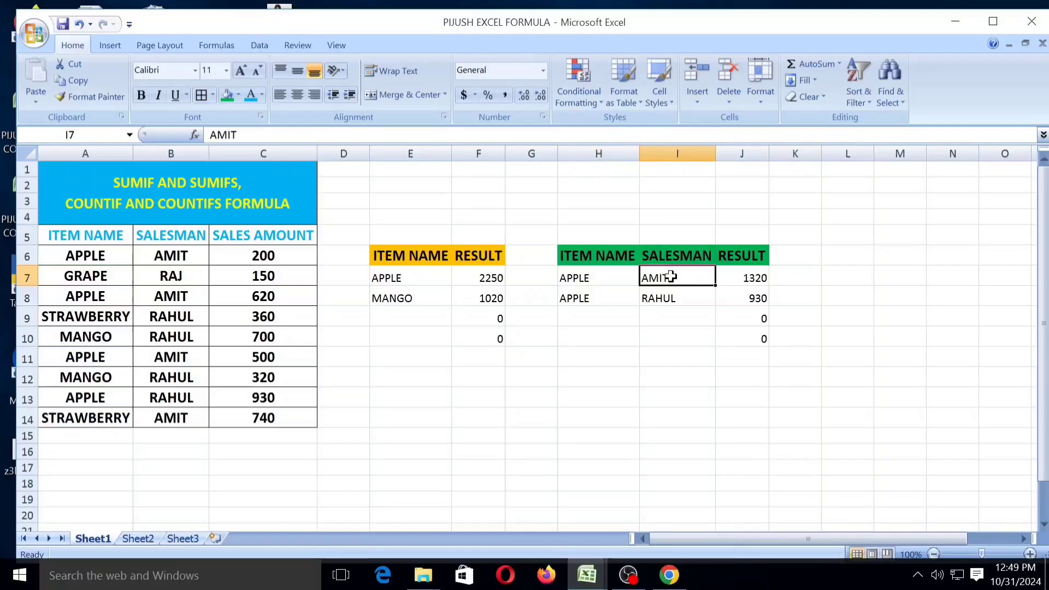
pyautogui.click(748, 274)
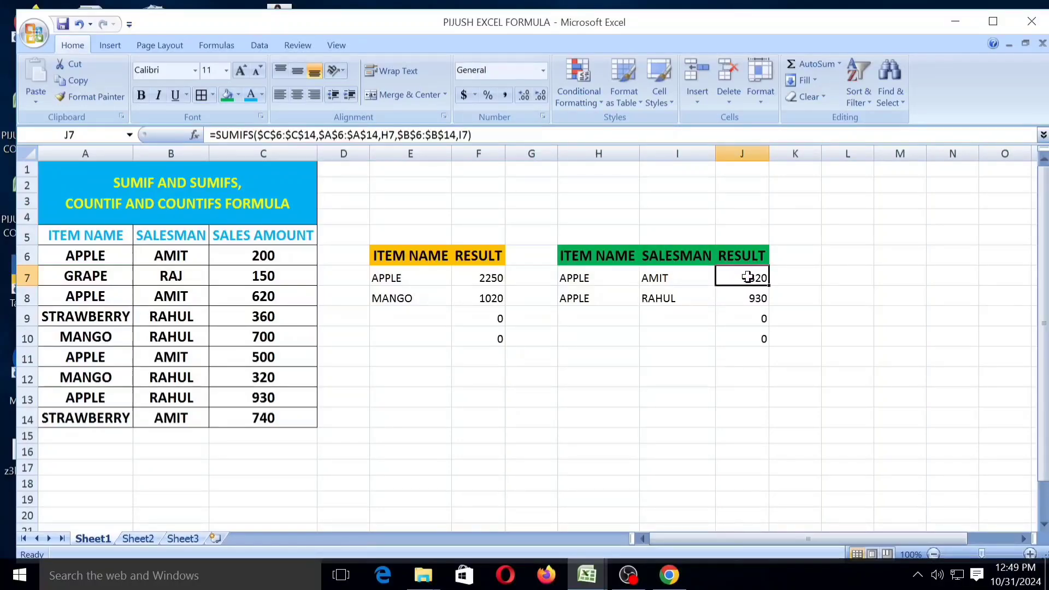
pyautogui.moveTo(591, 285); pyautogui.dragTo(741, 333)
pyautogui.press('Delete')
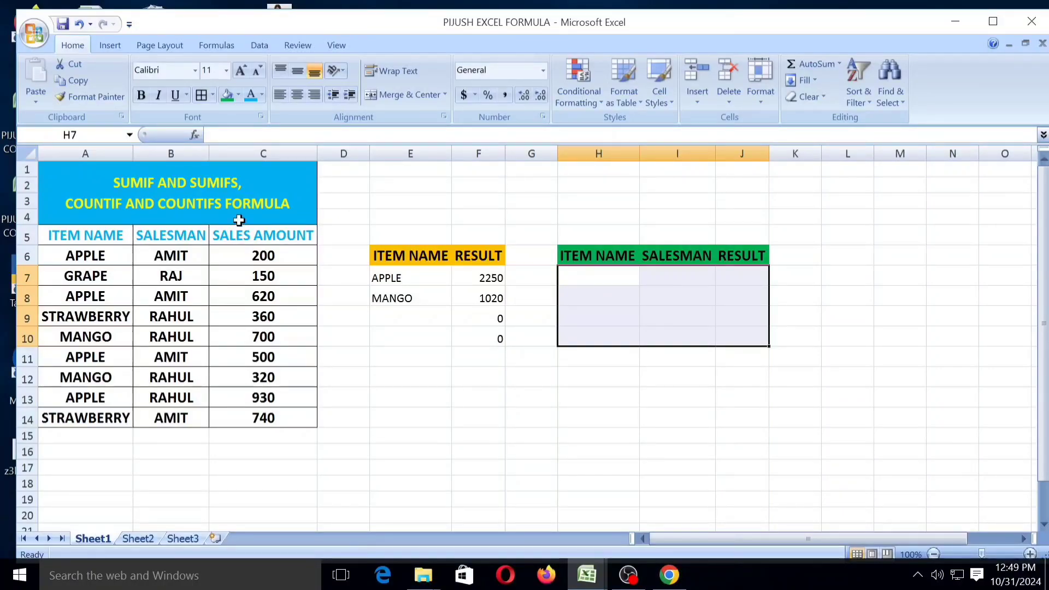
# - Start a COUNTIF formula in cell J7 with its range set to $A$6:$A$14 as an absolute reference
pyautogui.click(729, 280)
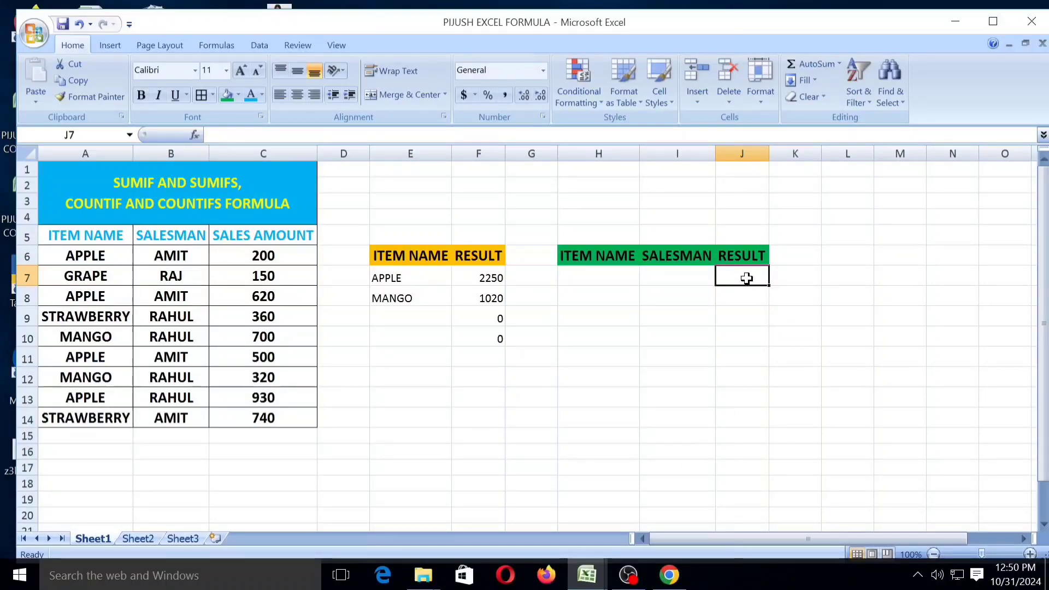
pyautogui.write('=COUN')
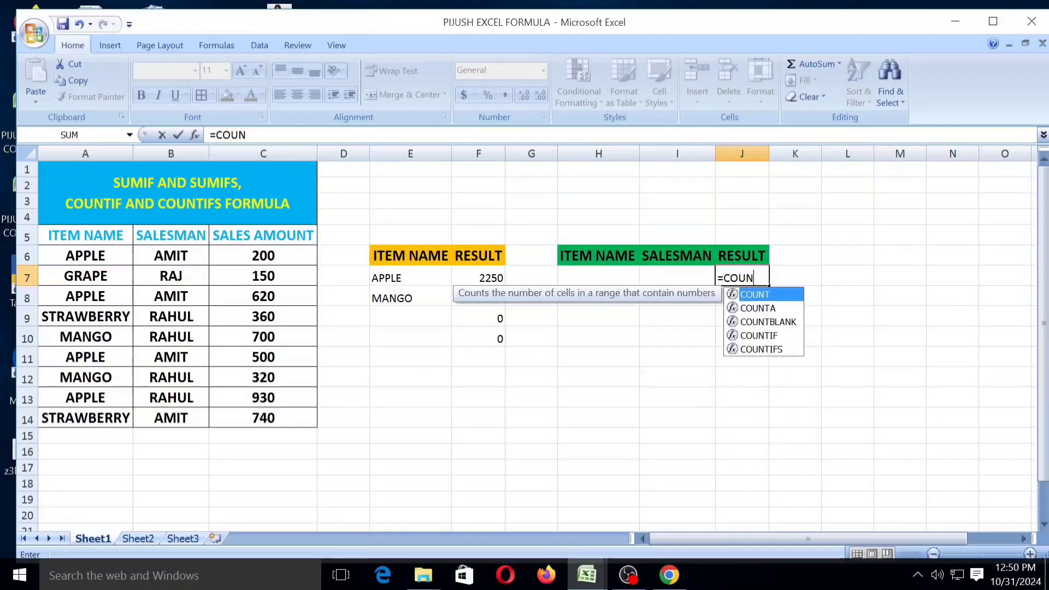
pyautogui.write('TIF')
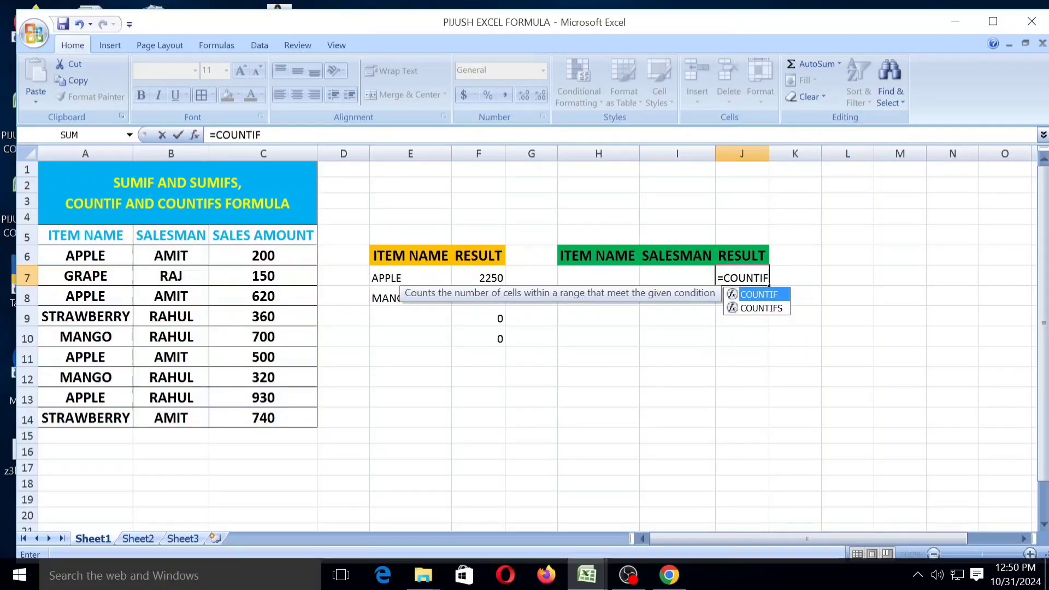
pyautogui.hotkey('ctrl', 'a')
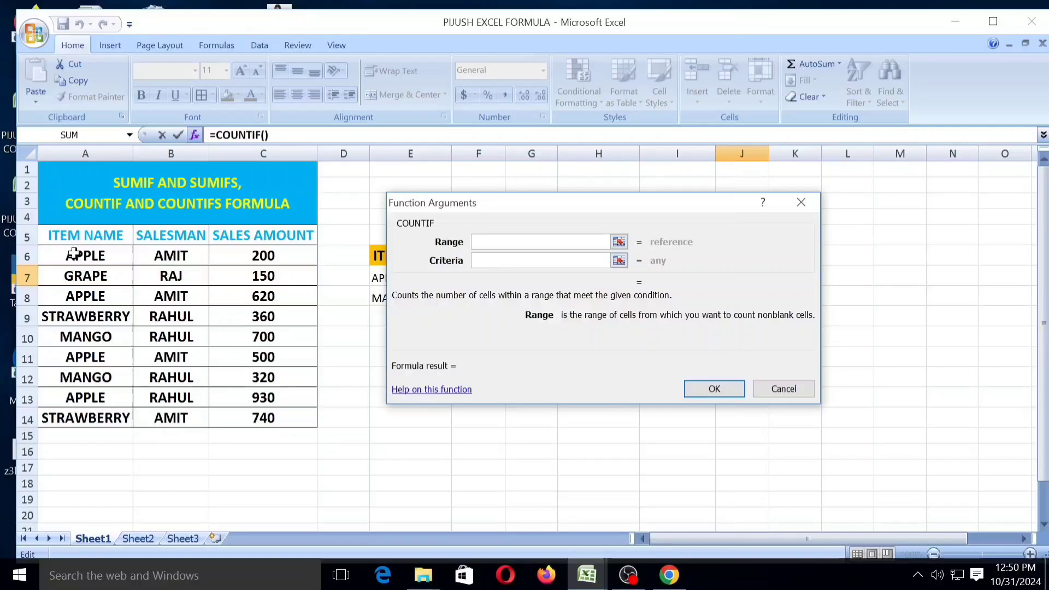
pyautogui.moveTo(78, 257); pyautogui.dragTo(56, 418)
pyautogui.press('F4')
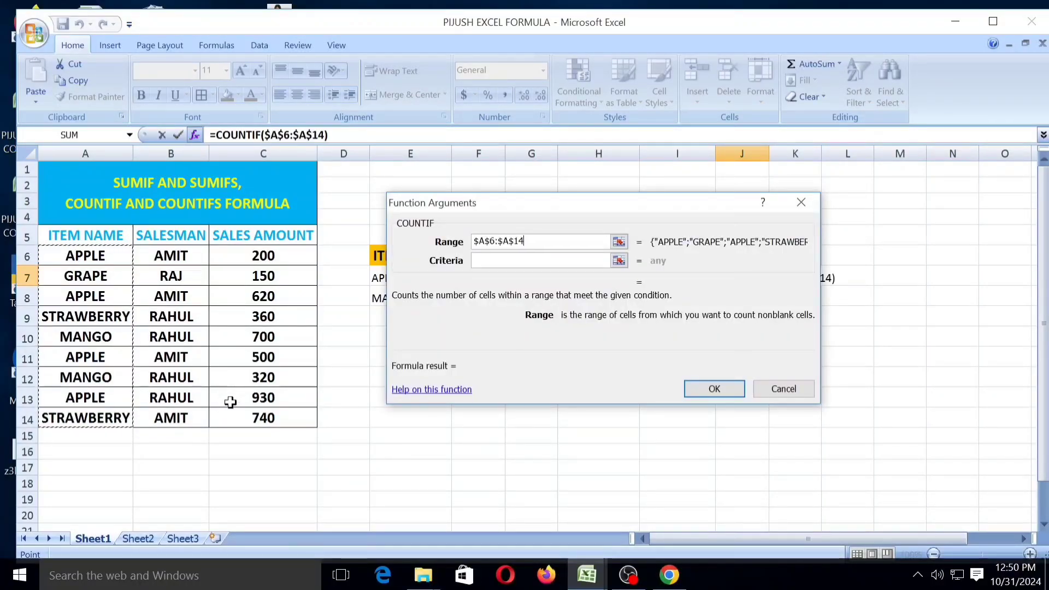
# - Complete the COUNTIF formula with cell H7 as the criterion and fill it down from J7 to J9
pyautogui.press('Tab')
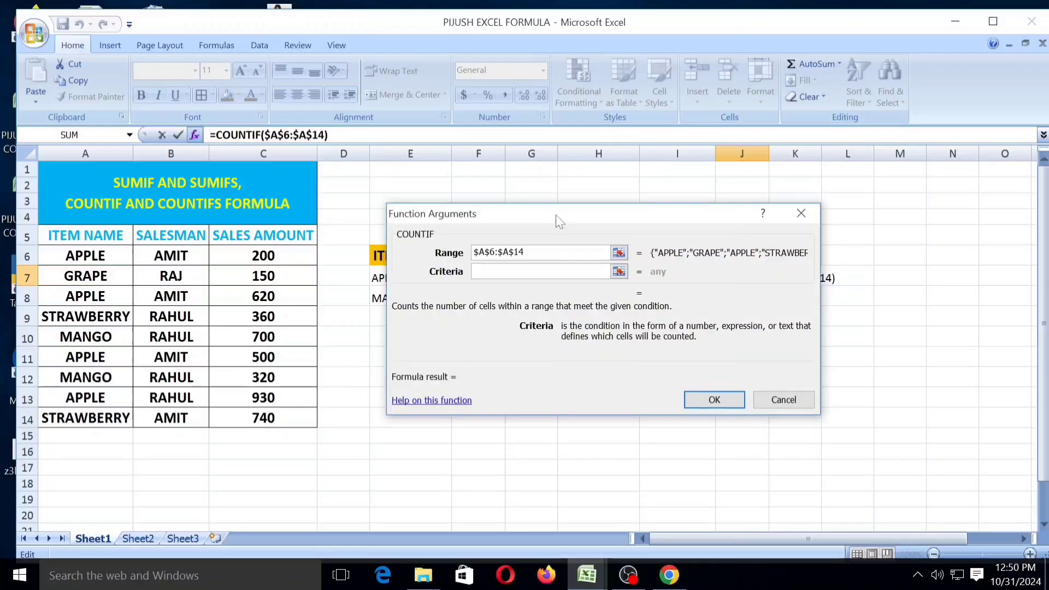
pyautogui.moveTo(558, 208); pyautogui.dragTo(549, 374)
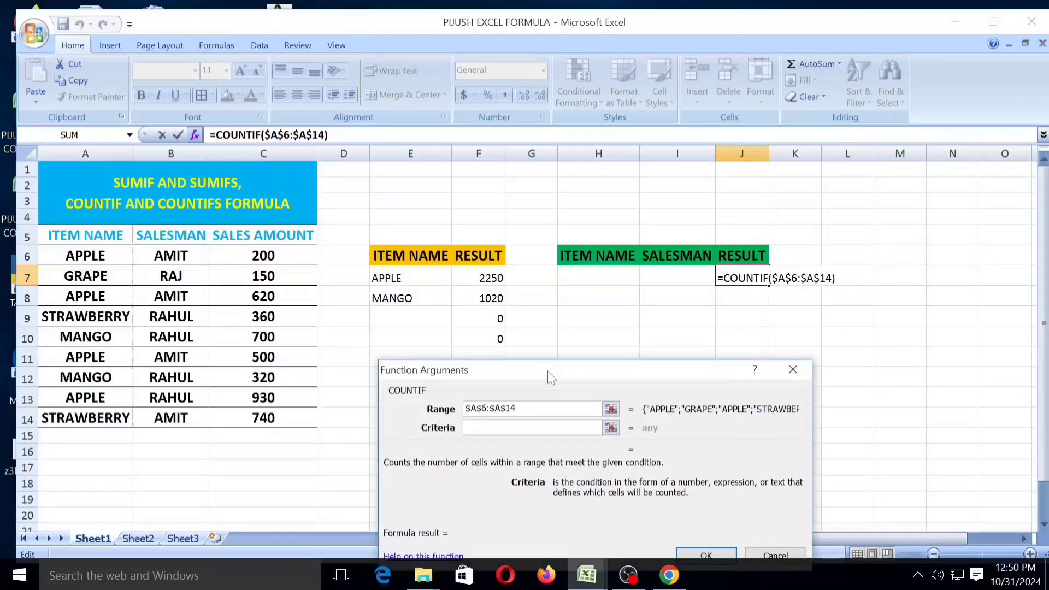
pyautogui.click(592, 275)
pyautogui.moveTo(592, 369); pyautogui.dragTo(580, 281)
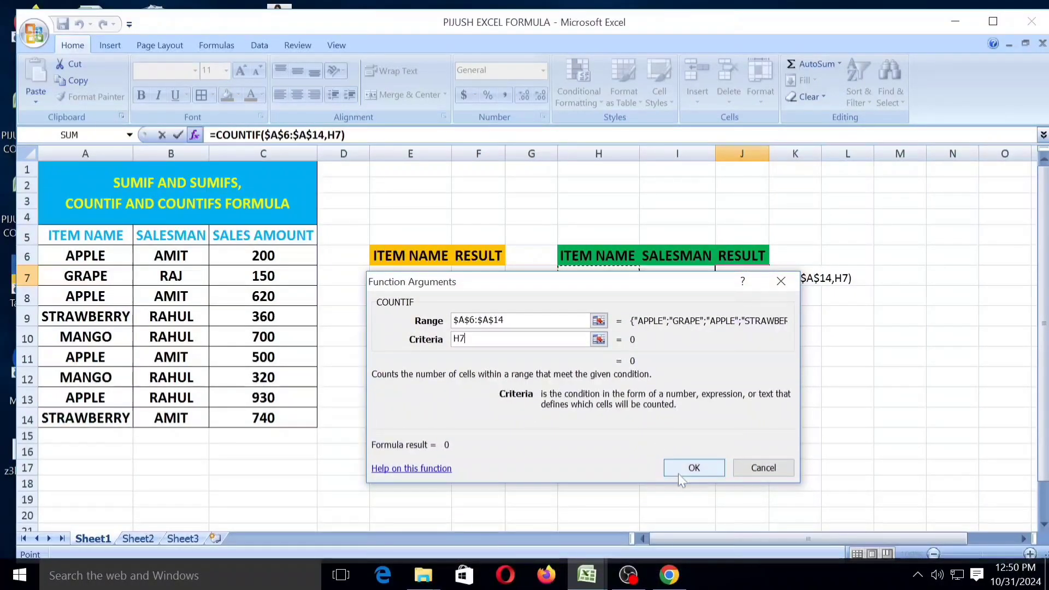
pyautogui.click(691, 468)
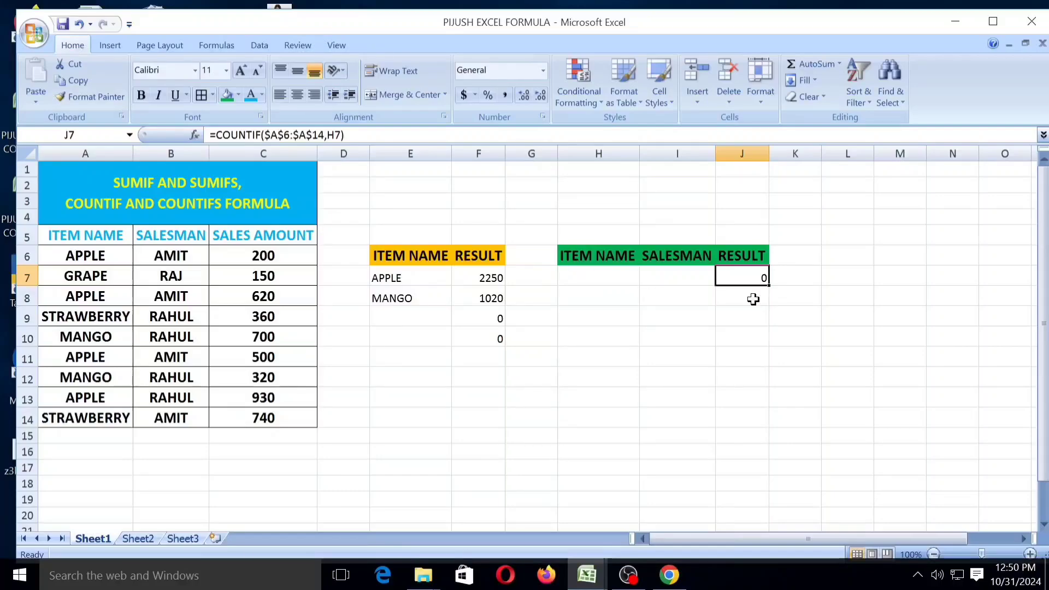
pyautogui.moveTo(770, 286); pyautogui.dragTo(770, 326)
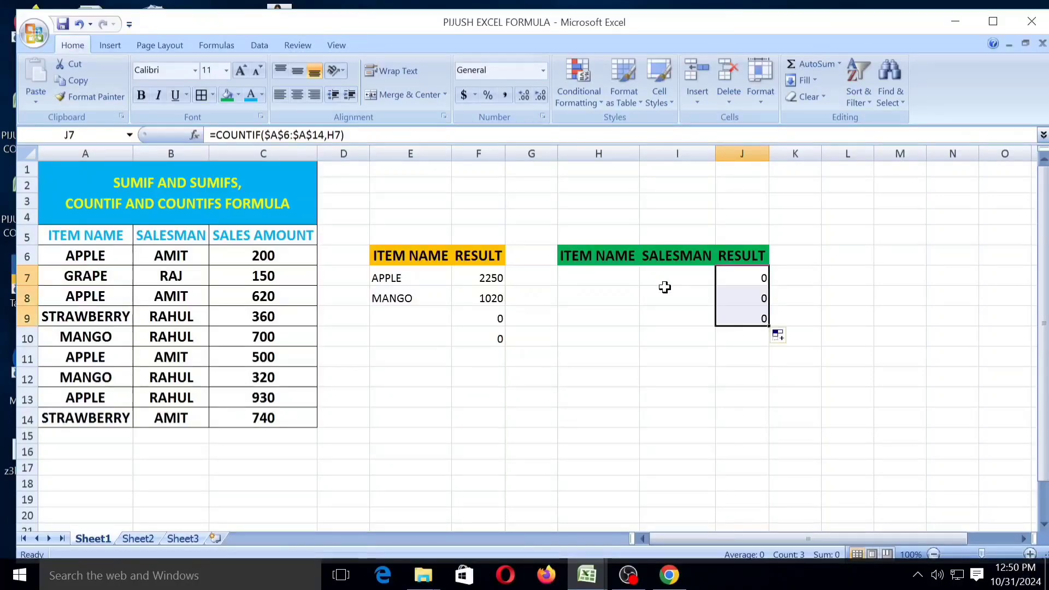
# - Enter APPLE in cell H7 as the item name to count and select its COUNTIF result in J7
pyautogui.click(595, 277)
pyautogui.write('AP')
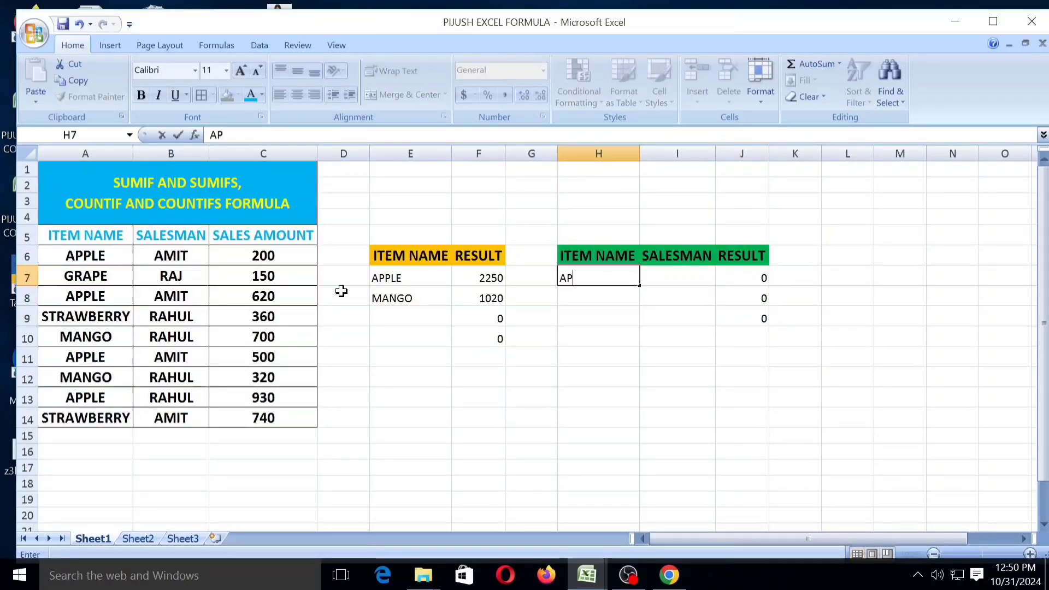
pyautogui.write('PLE')
pyautogui.press('Return')
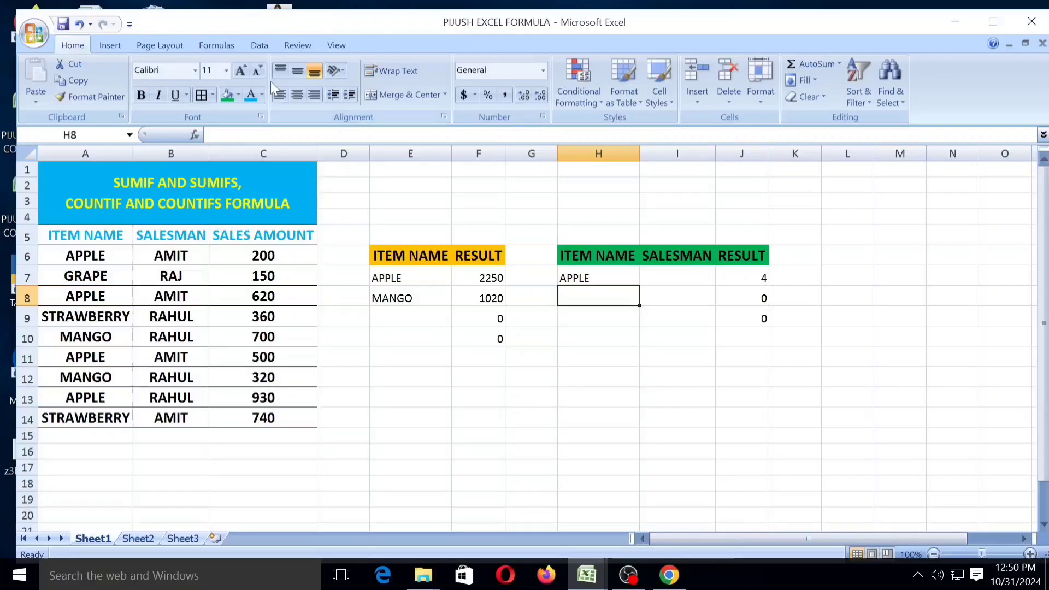
pyautogui.click(748, 277)
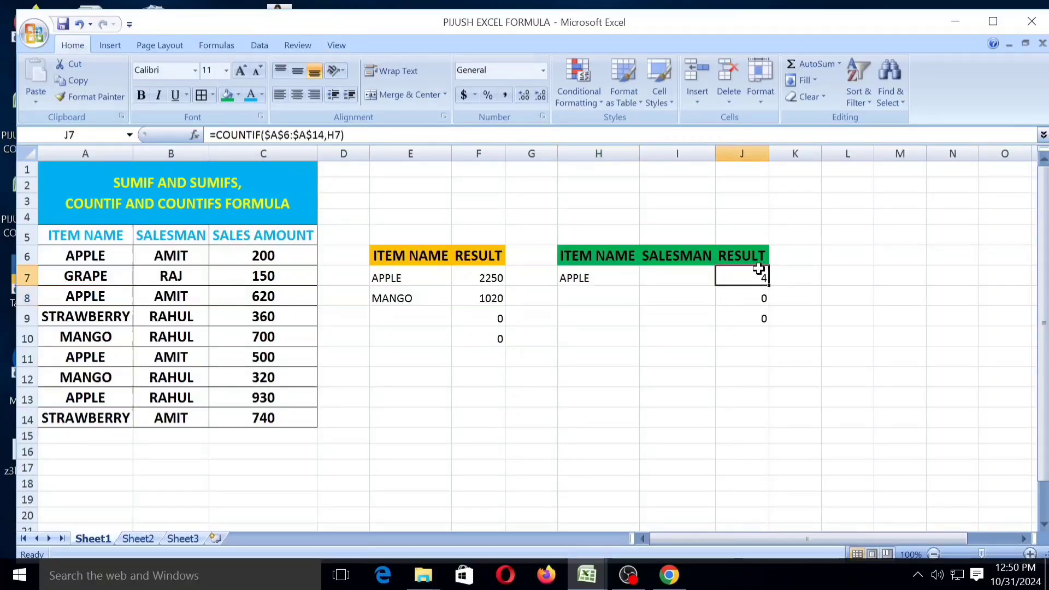
# - Check the APPLE entries in the item name column and enter MANGO in cell H8 as the second item to count
pyautogui.click(96, 257)
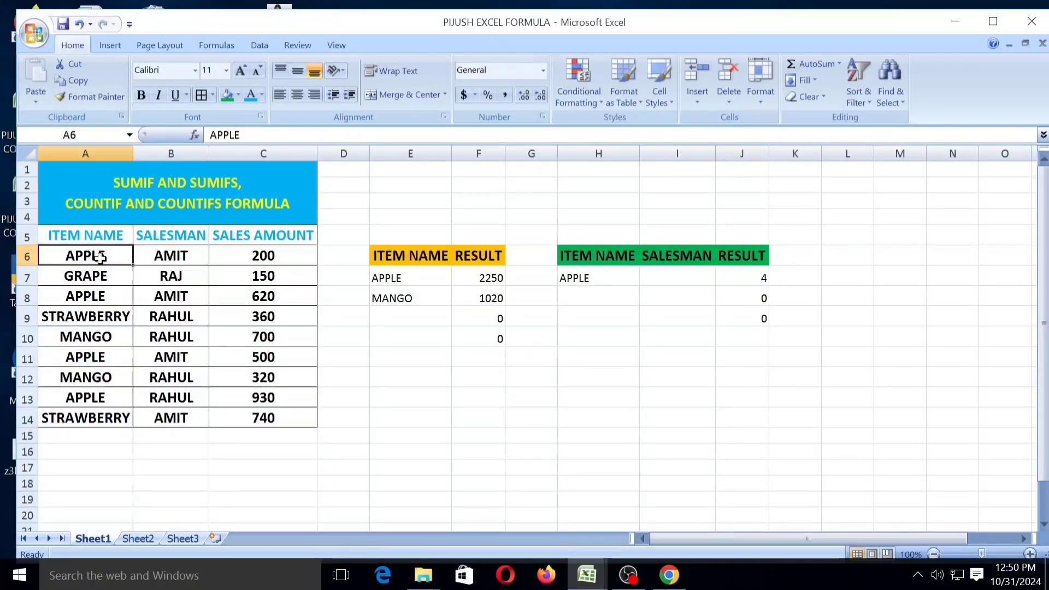
pyautogui.click(94, 298)
pyautogui.click(90, 356)
pyautogui.click(87, 398)
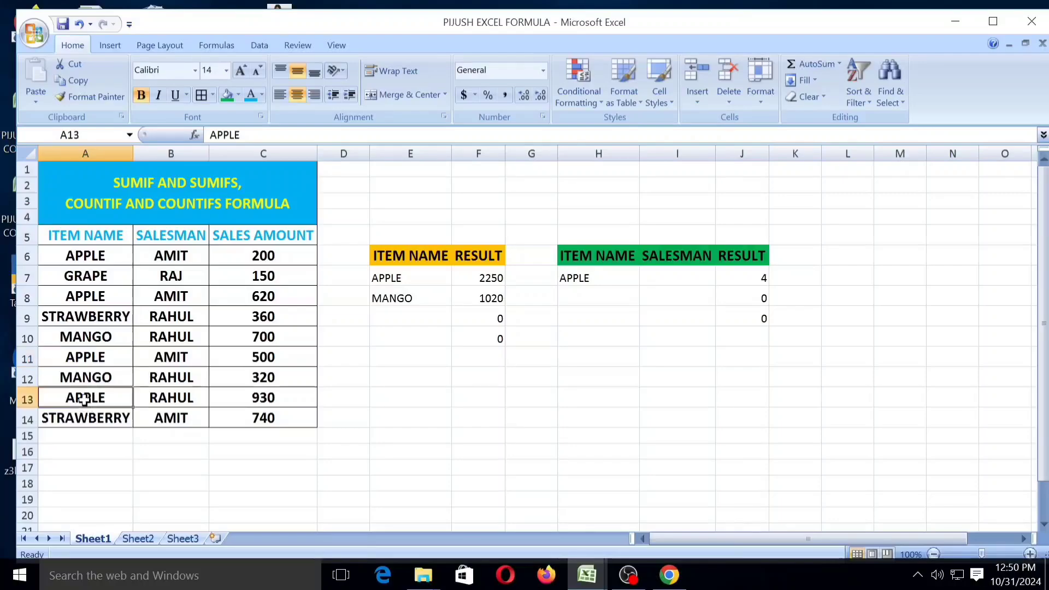
pyautogui.click(570, 295)
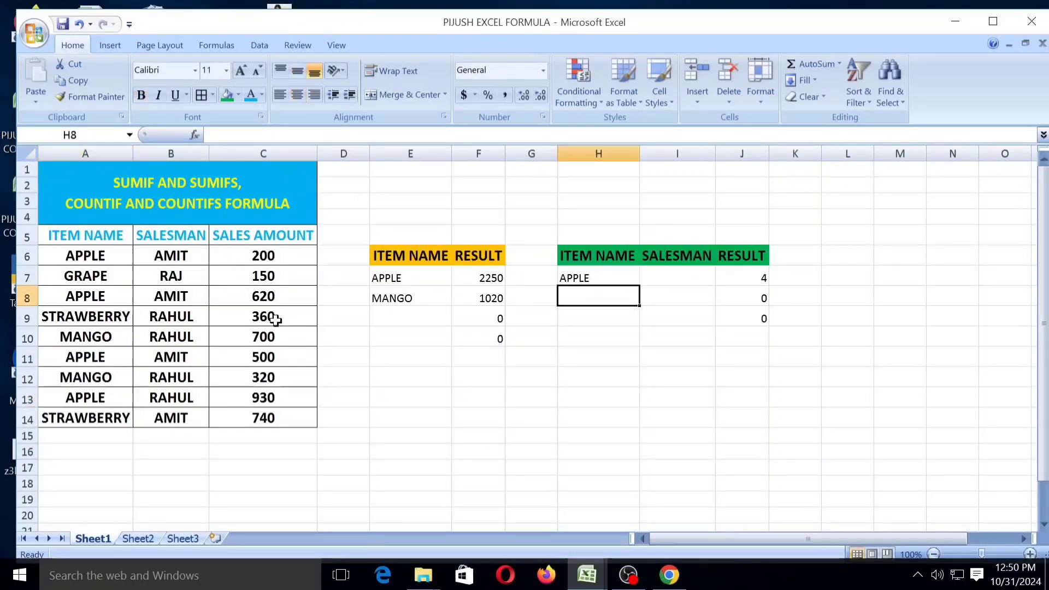
pyautogui.write('MANG')
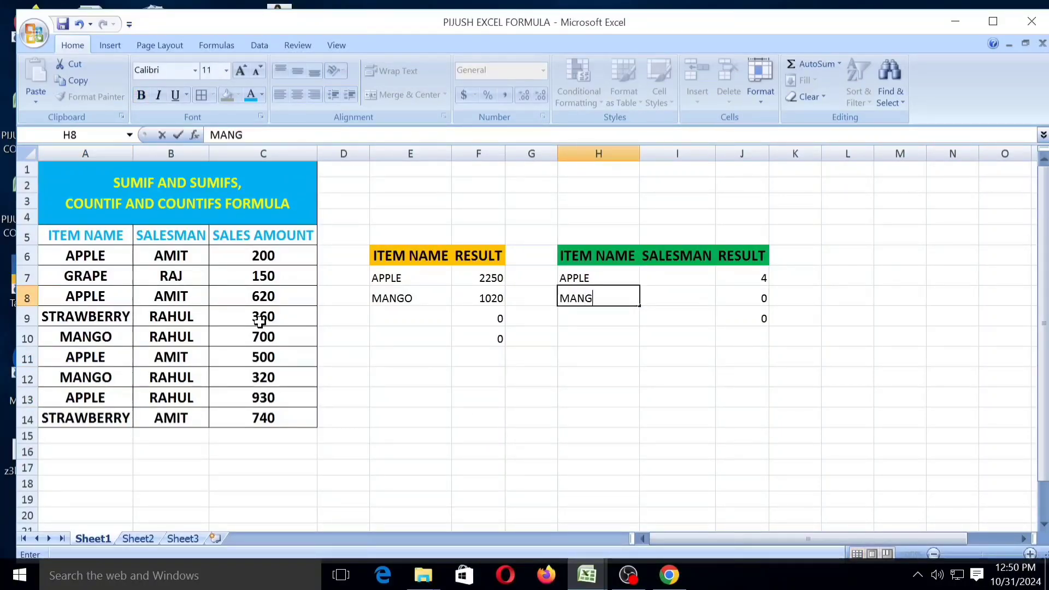
pyautogui.write('O')
pyautogui.press('Return')
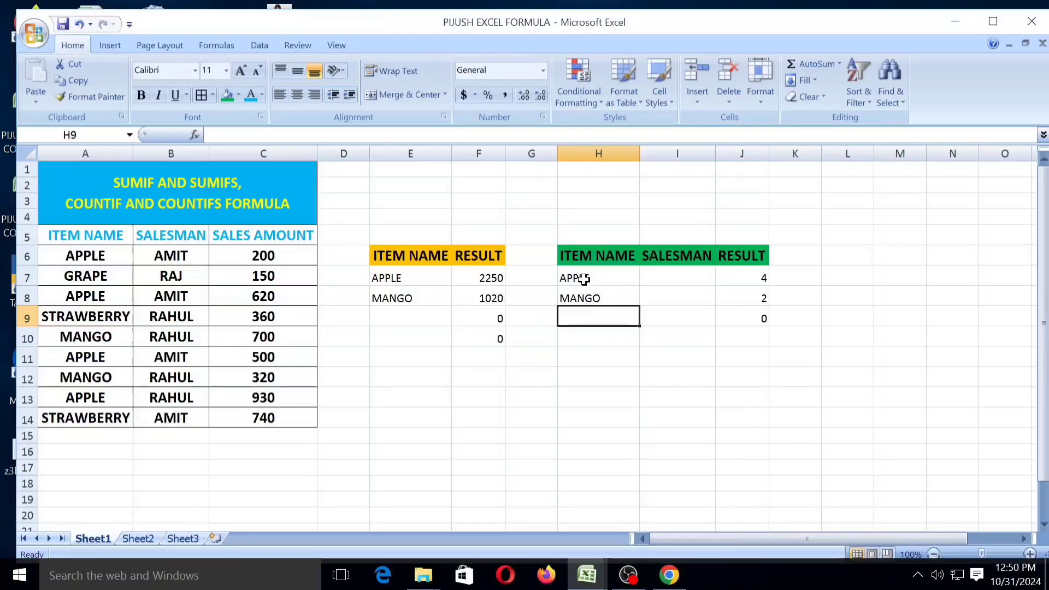
# - Clear the range H7:J9 and start a COUNTIFS formula in cell J7 with its function arguments open
pyautogui.moveTo(582, 278); pyautogui.dragTo(751, 319)
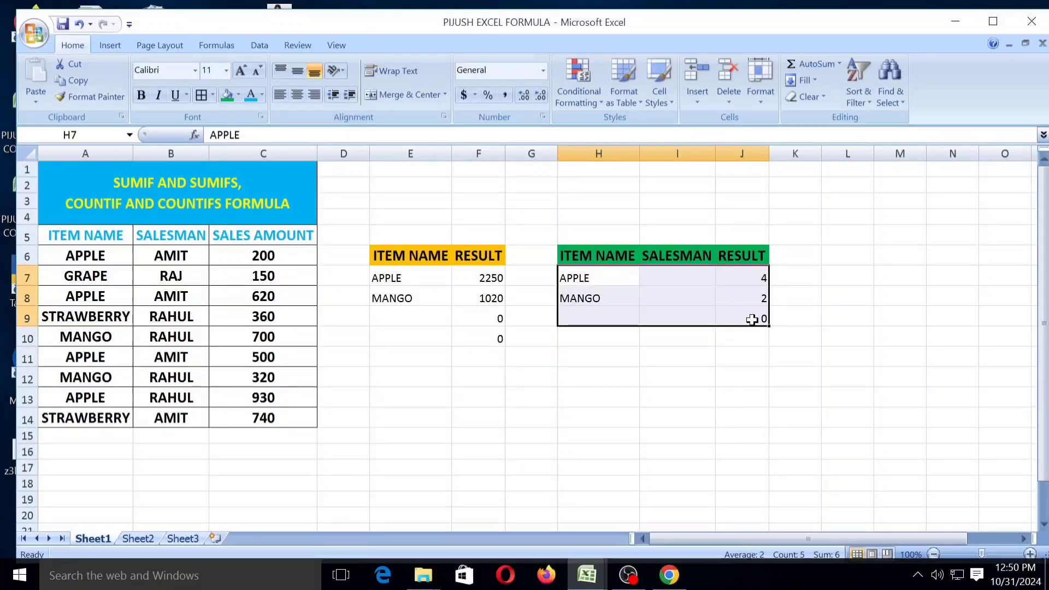
pyautogui.press('Delete')
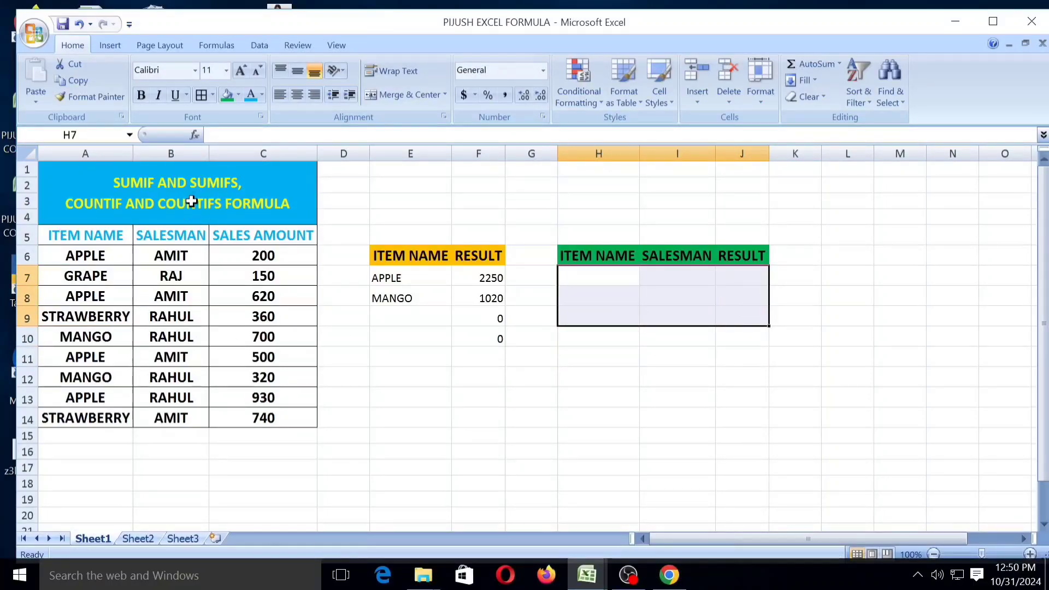
pyautogui.click(736, 273)
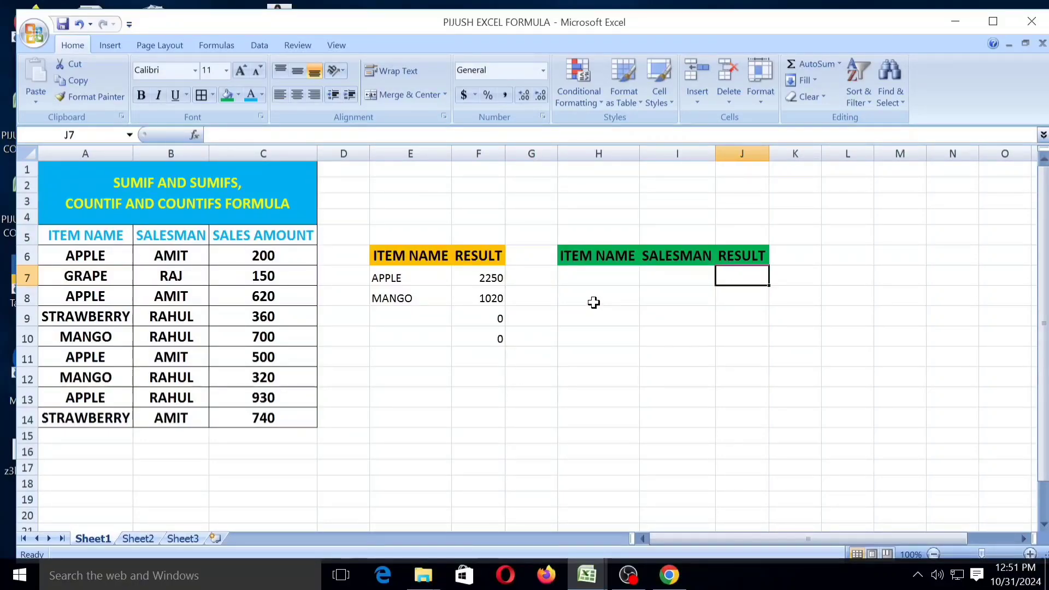
pyautogui.doubleClick(732, 270)
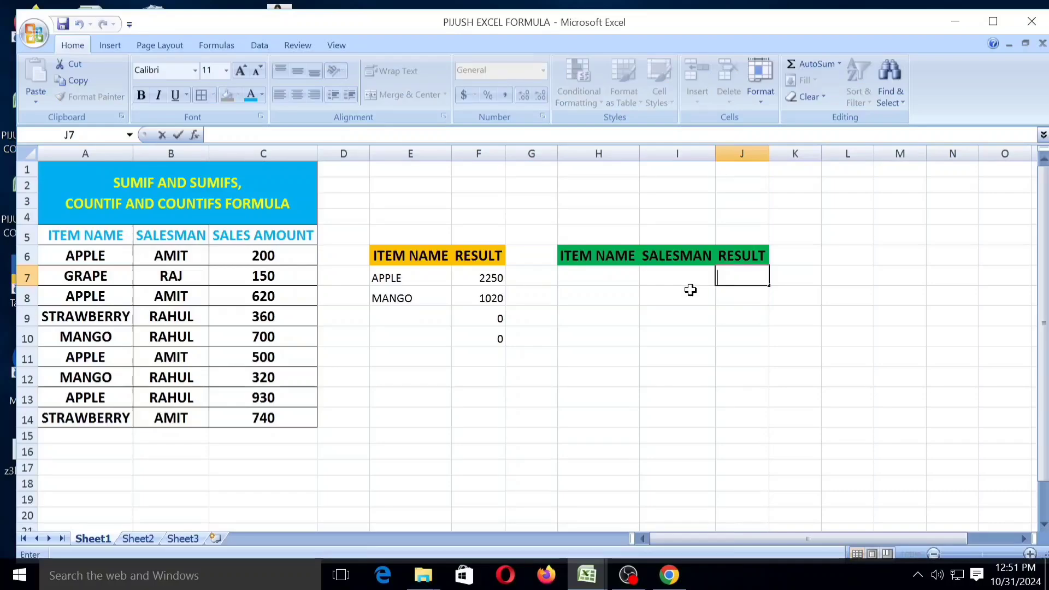
pyautogui.write('=')
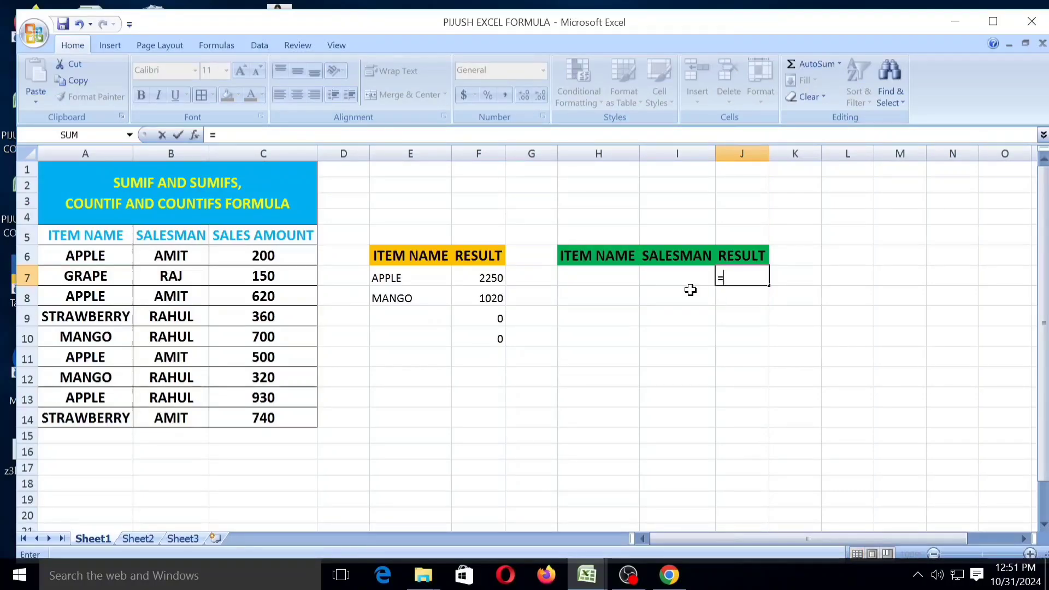
pyautogui.write('CO')
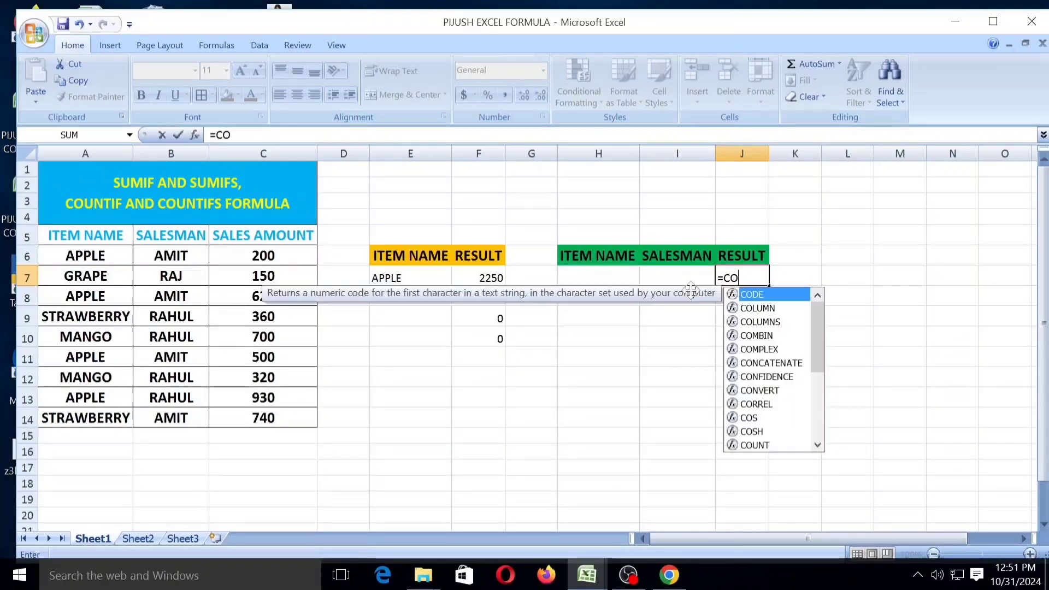
pyautogui.write('UNTI')
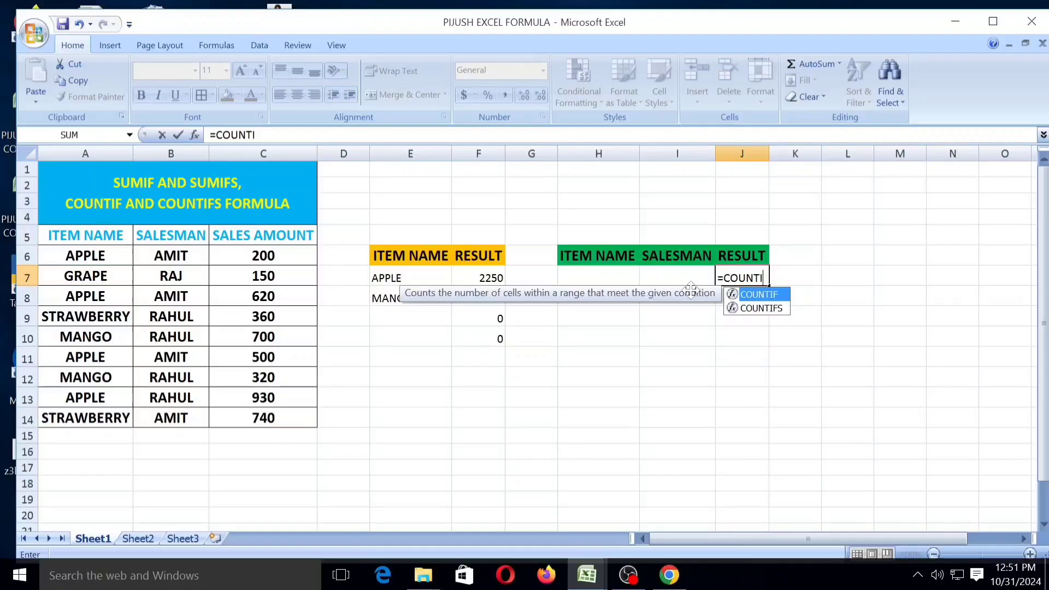
pyautogui.write('FS')
pyautogui.hotkey('ctrl', 'a')
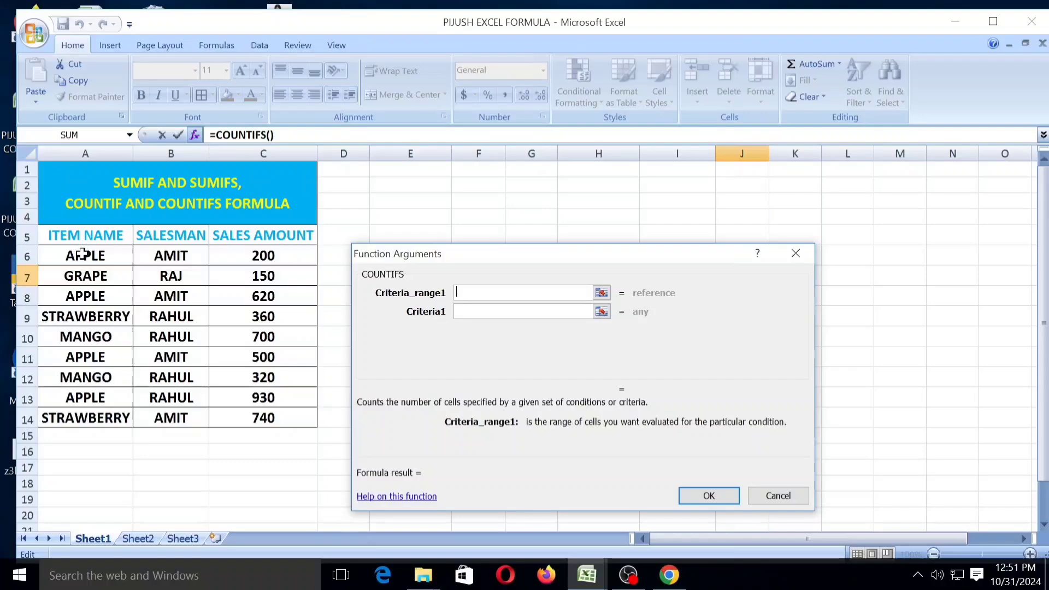
# - Set the first COUNTIFS criteria range to $A$6:$A$14 as an absolute reference, with cell H7 as its criterion
pyautogui.moveTo(82, 254); pyautogui.dragTo(92, 410)
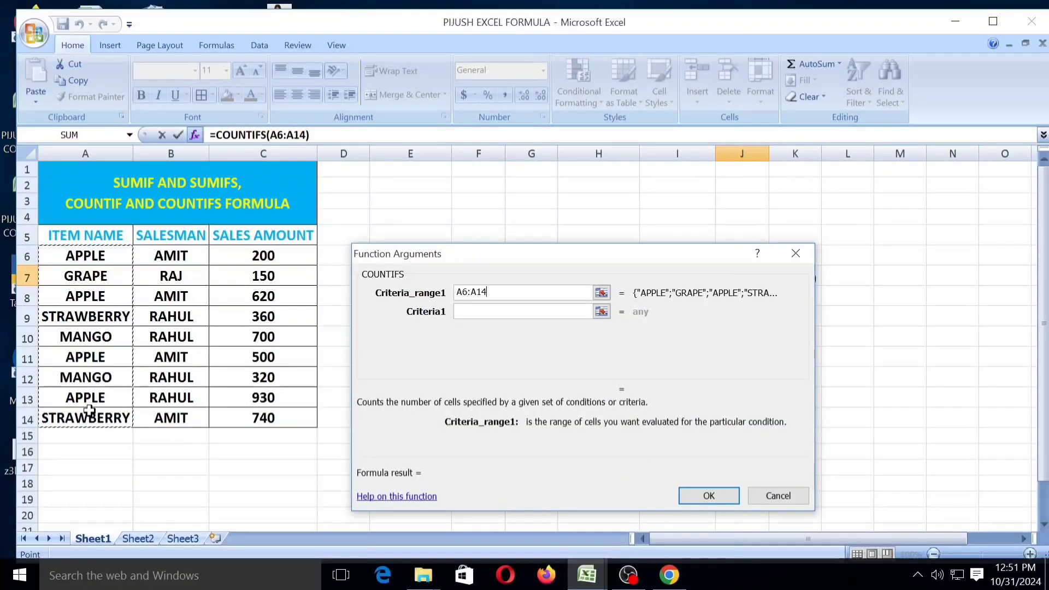
pyautogui.press('F4')
pyautogui.press('Tab')
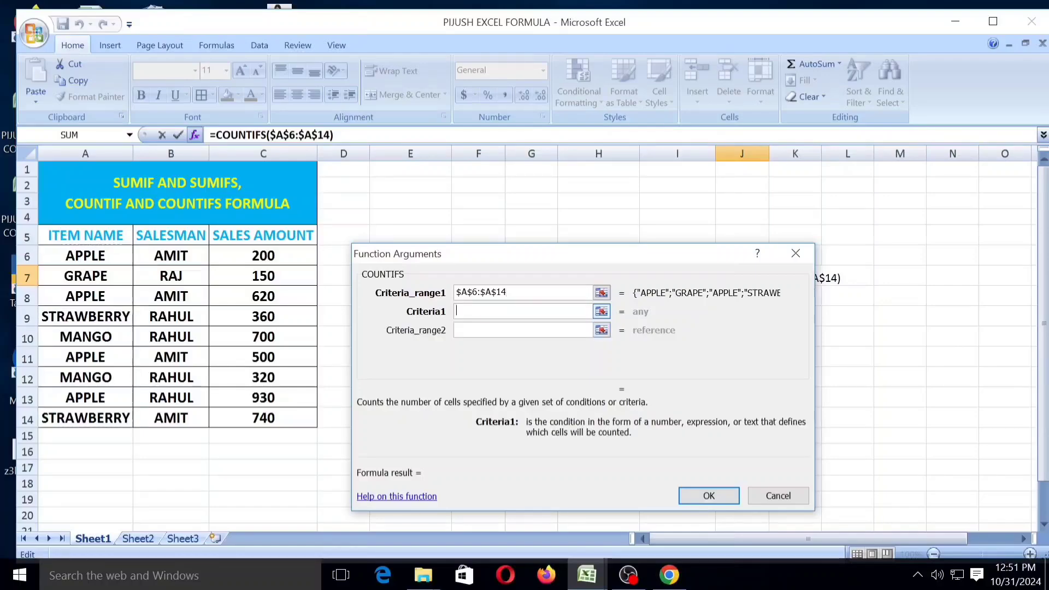
pyautogui.moveTo(576, 262); pyautogui.dragTo(577, 348)
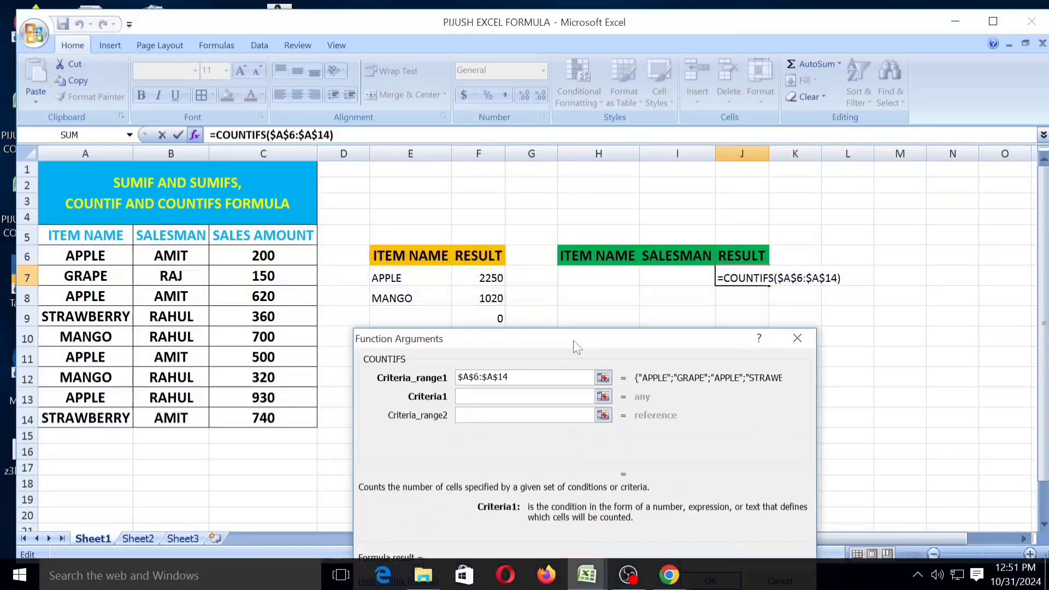
pyautogui.click(583, 275)
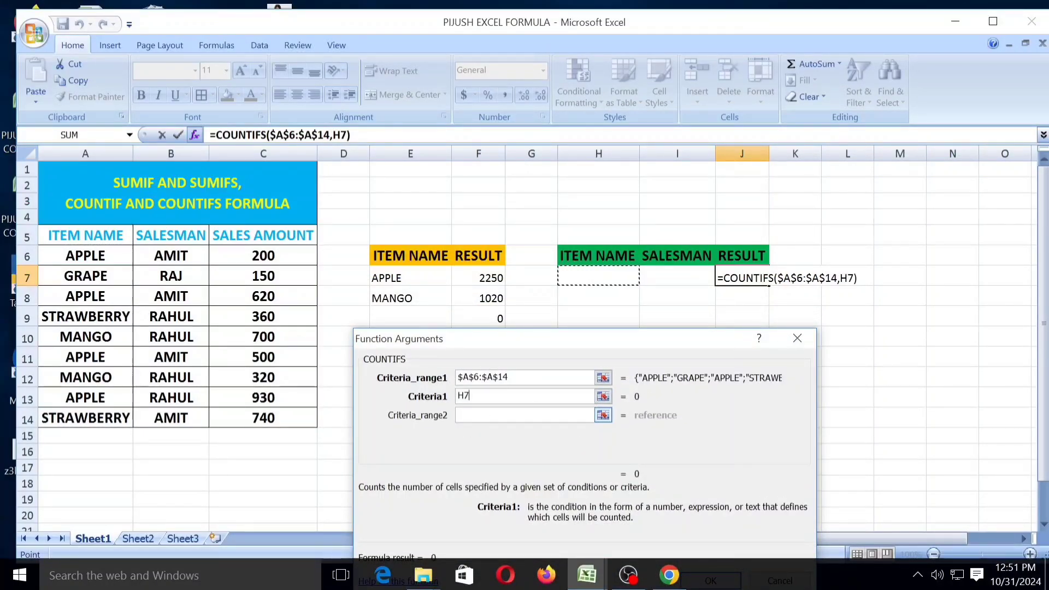
pyautogui.press('Tab')
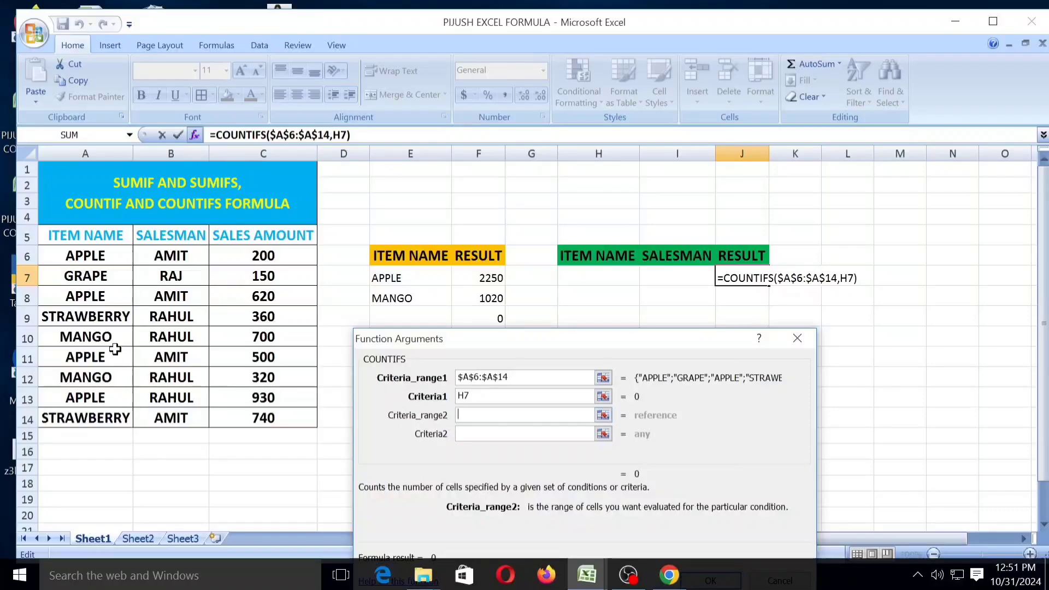
# - Complete COUNTIFS with the absolute second criteria range $B$6:$B$14 and cell I7 as its criterion, and fill it down from J7 to J9
pyautogui.click(159, 257)
pyautogui.moveTo(159, 257); pyautogui.dragTo(177, 416)
pyautogui.press('F4')
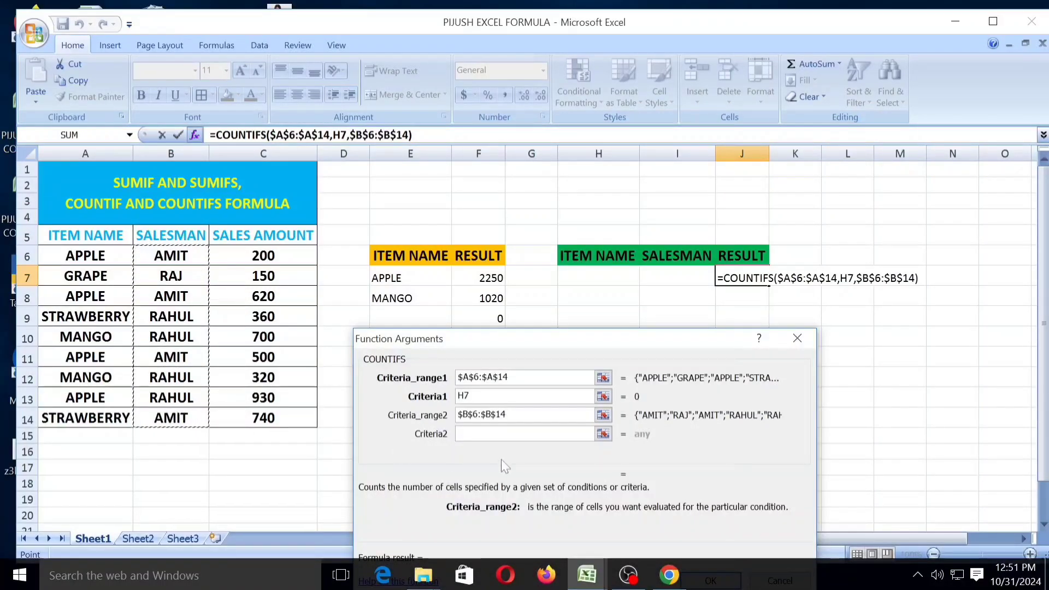
pyautogui.click(480, 437)
pyautogui.click(456, 435)
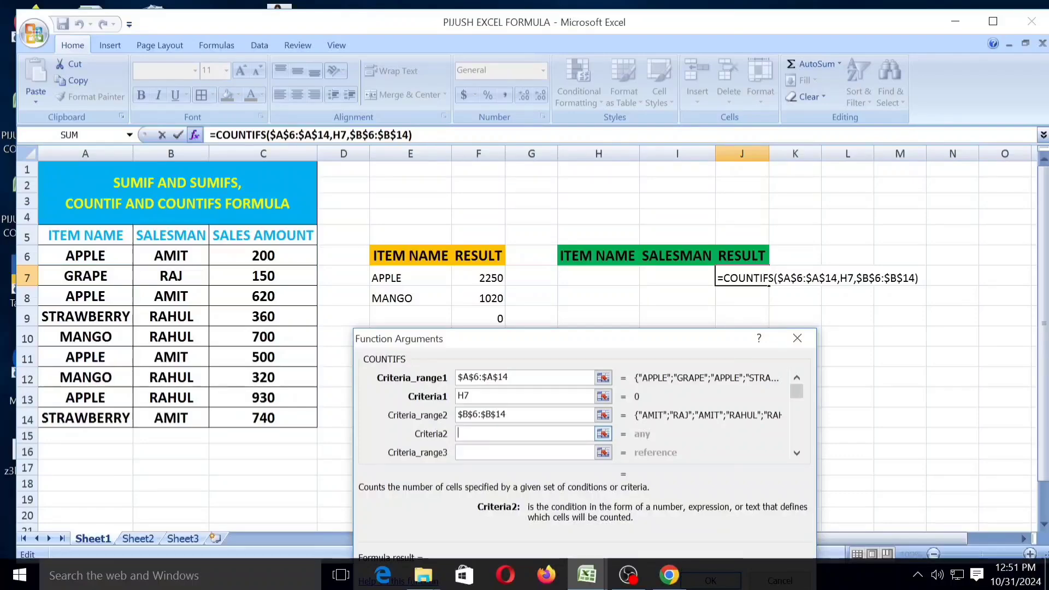
pyautogui.click(662, 274)
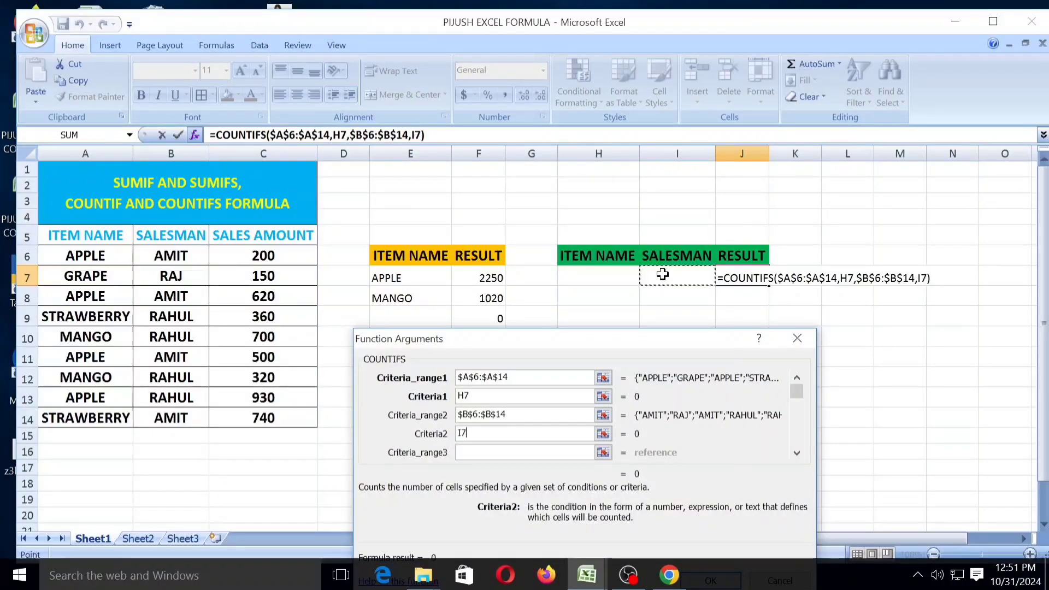
pyautogui.moveTo(620, 339); pyautogui.dragTo(511, 166)
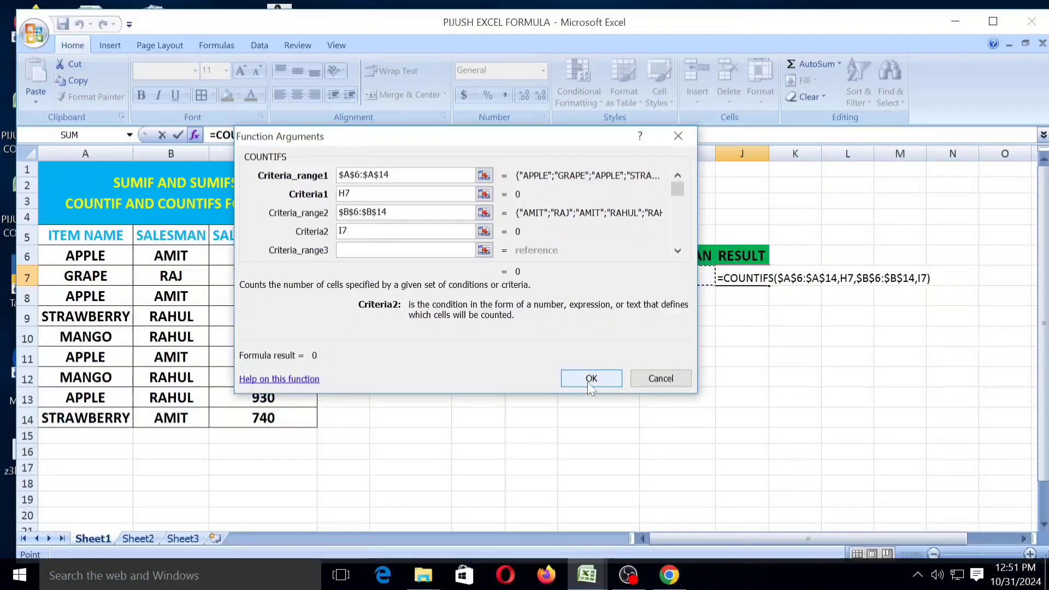
pyautogui.click(601, 407)
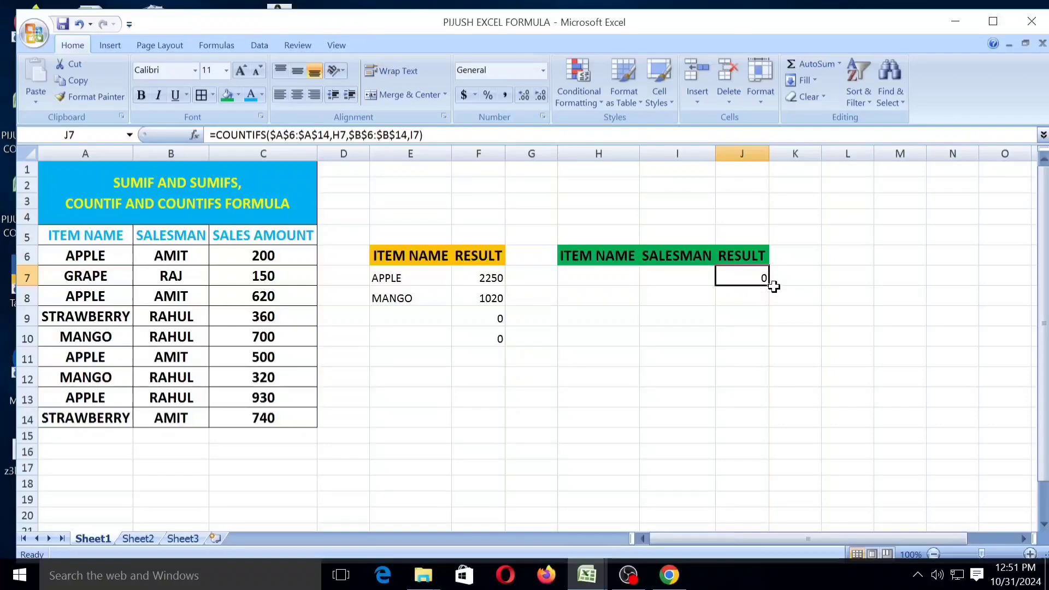
pyautogui.moveTo(768, 285); pyautogui.dragTo(766, 325)
# - Enter APPLE in cell H7 and the salesman listed in cell B13 in cell I7 as the first pair to count
pyautogui.click(583, 277)
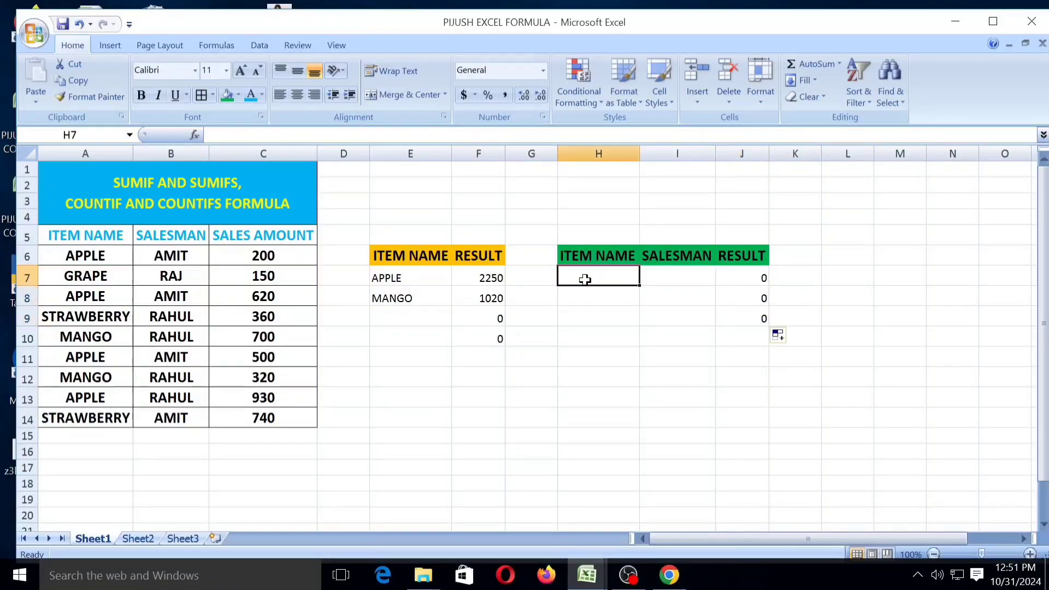
pyautogui.write('APPLE')
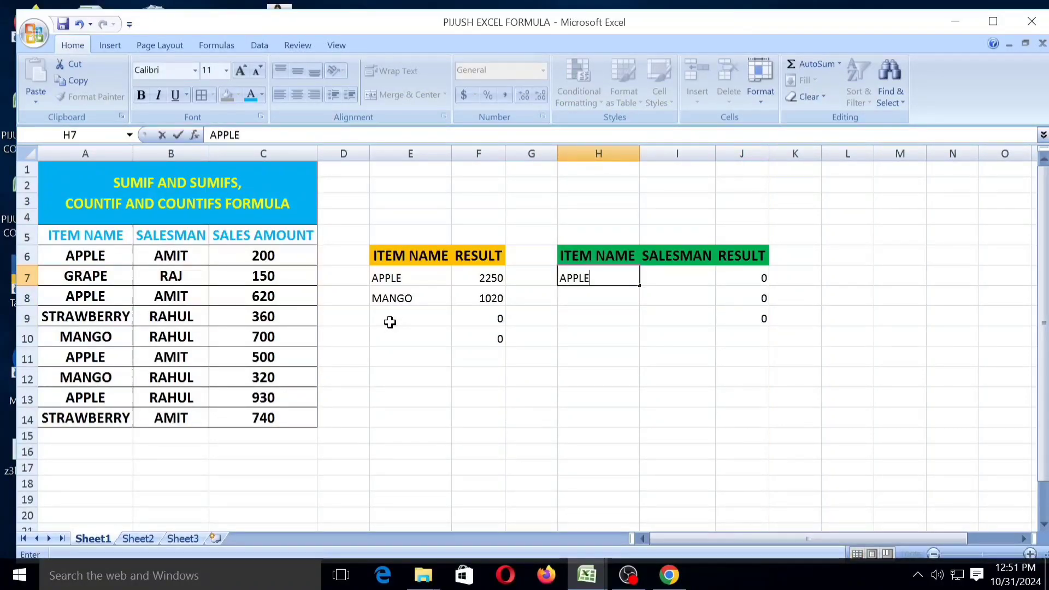
pyautogui.press('Tab')
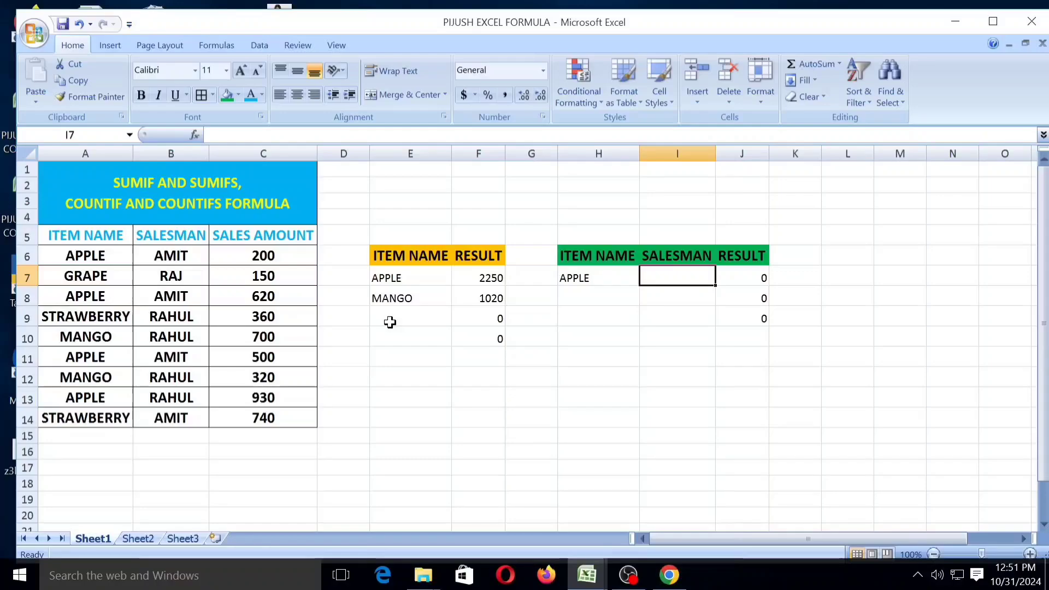
pyautogui.write('RAHU')
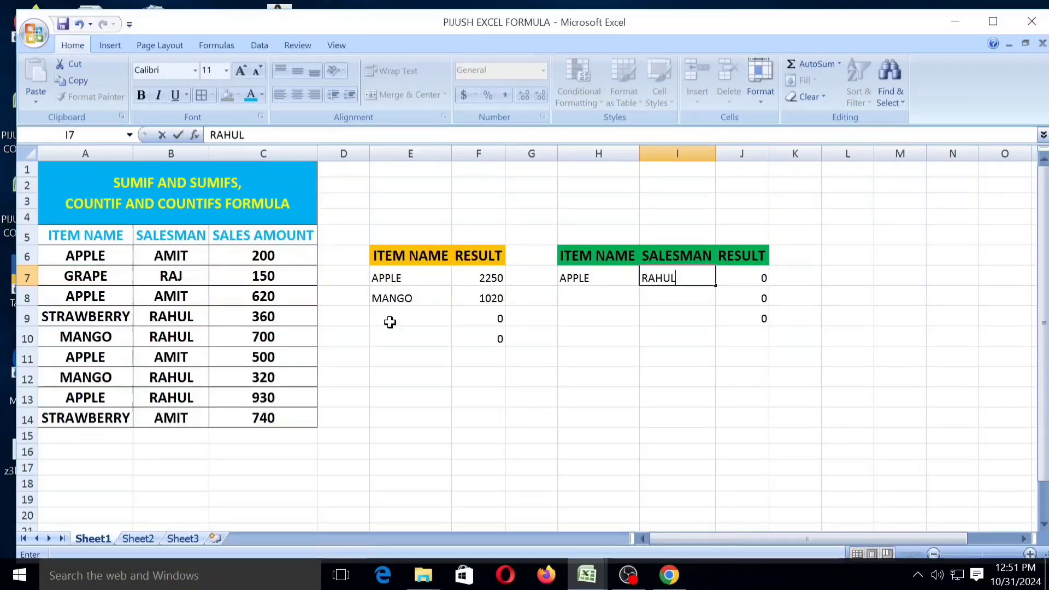
pyautogui.write('L')
pyautogui.press('Return')
# - Enter APPLE in cell H8 and the salesman listed in cell B6 in cell I8 as the second pair to count
pyautogui.press('Left')
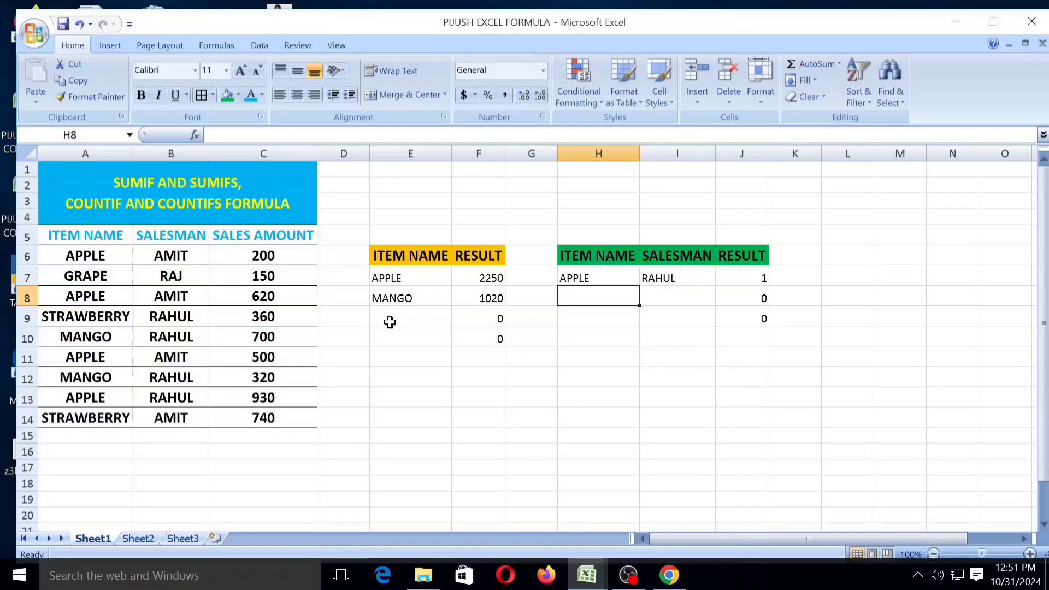
pyautogui.write('APPLE')
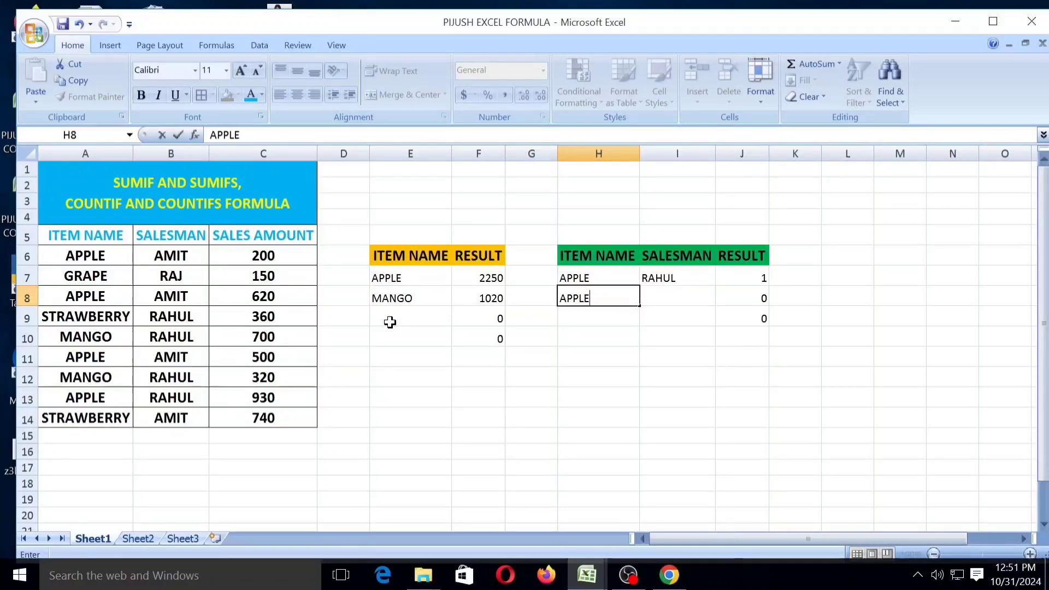
pyautogui.press('Tab')
pyautogui.write('AMI')
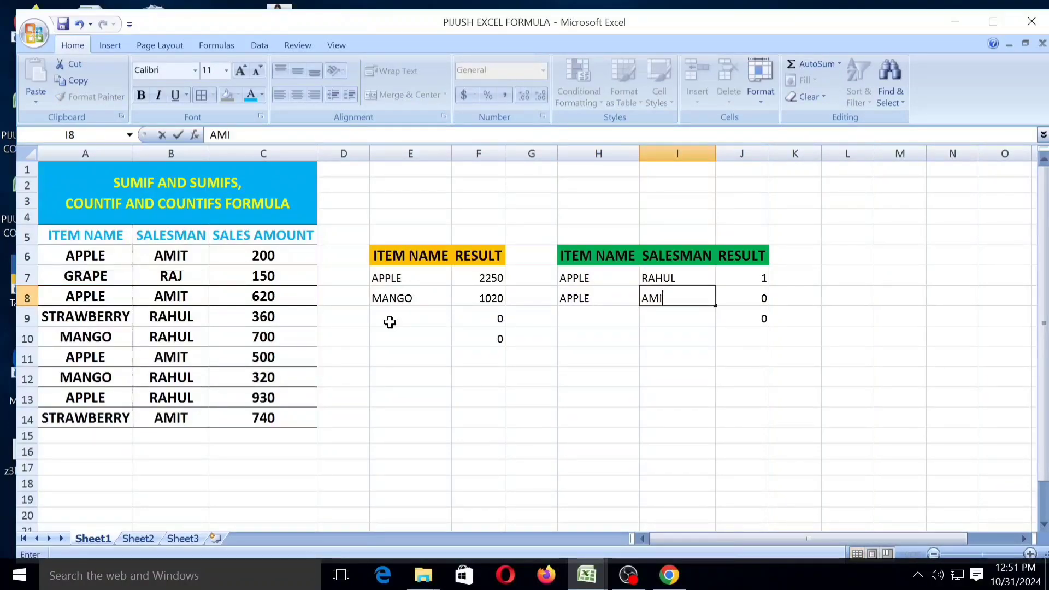
pyautogui.press('Return')
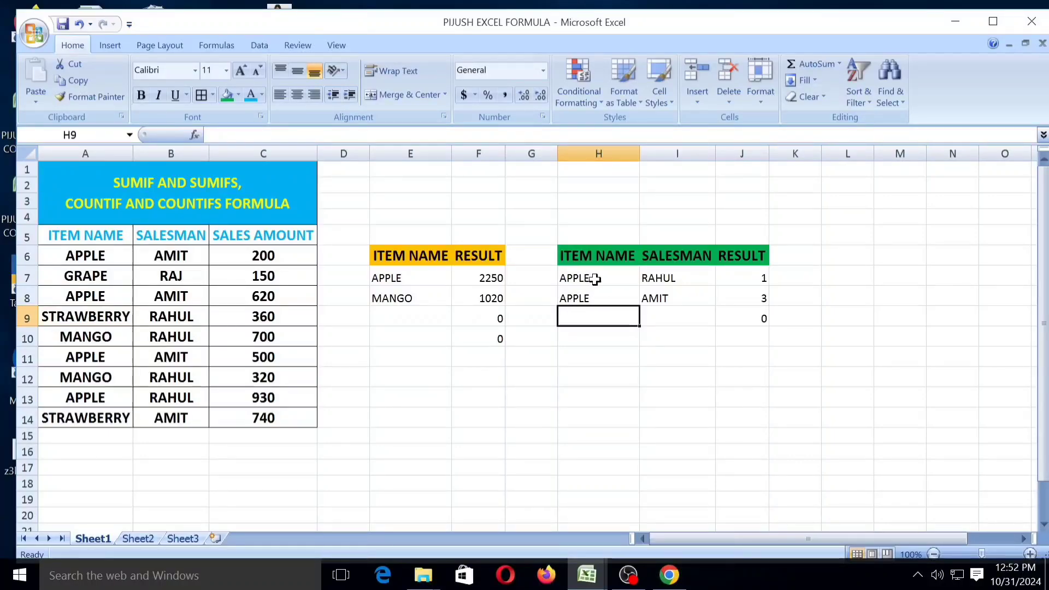
pyautogui.moveTo(402, 278); pyautogui.dragTo(735, 327)
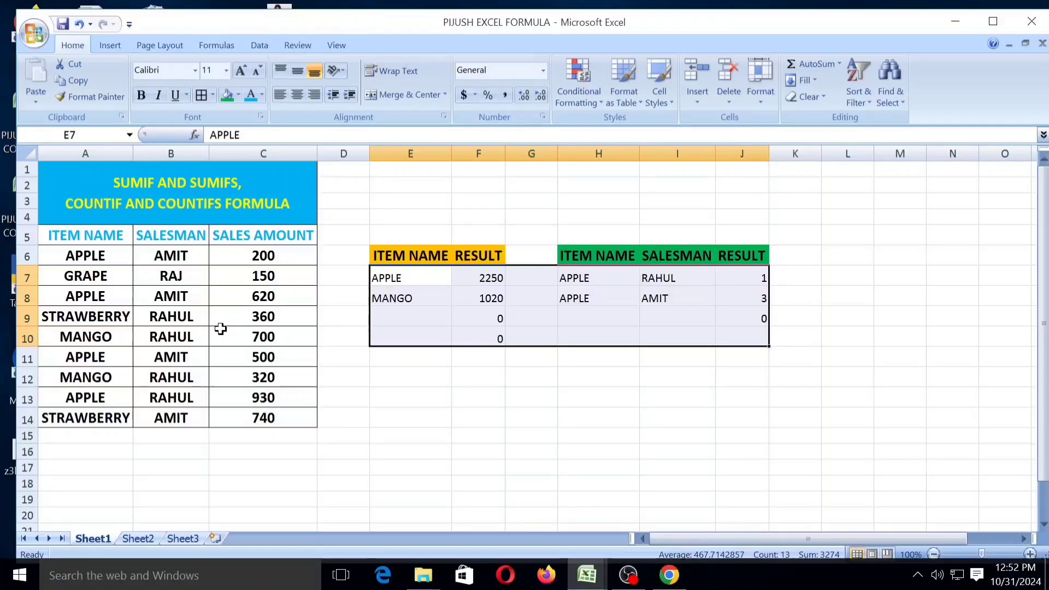
pyautogui.click(381, 410)
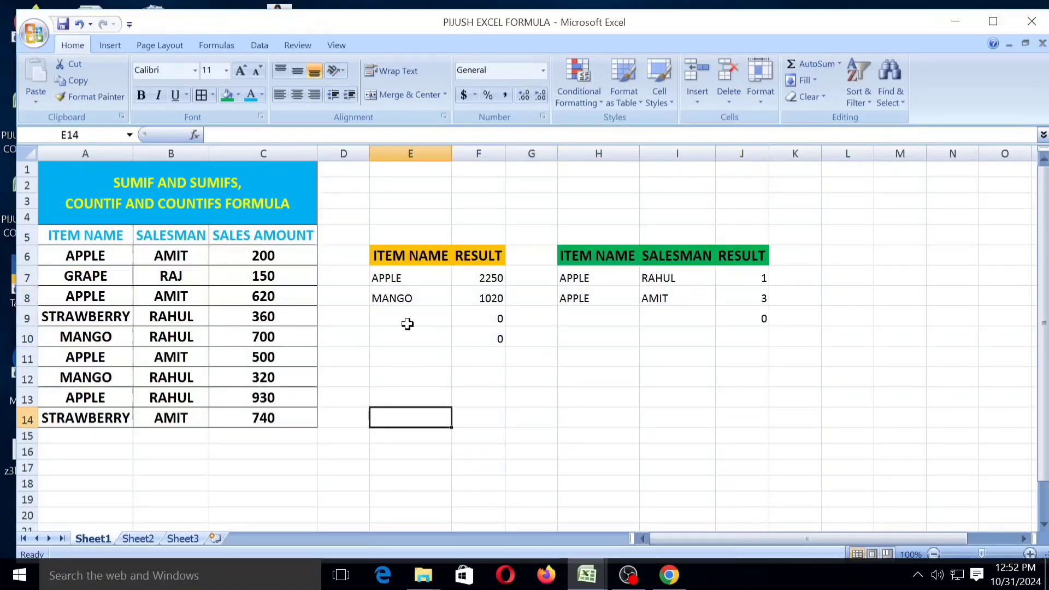